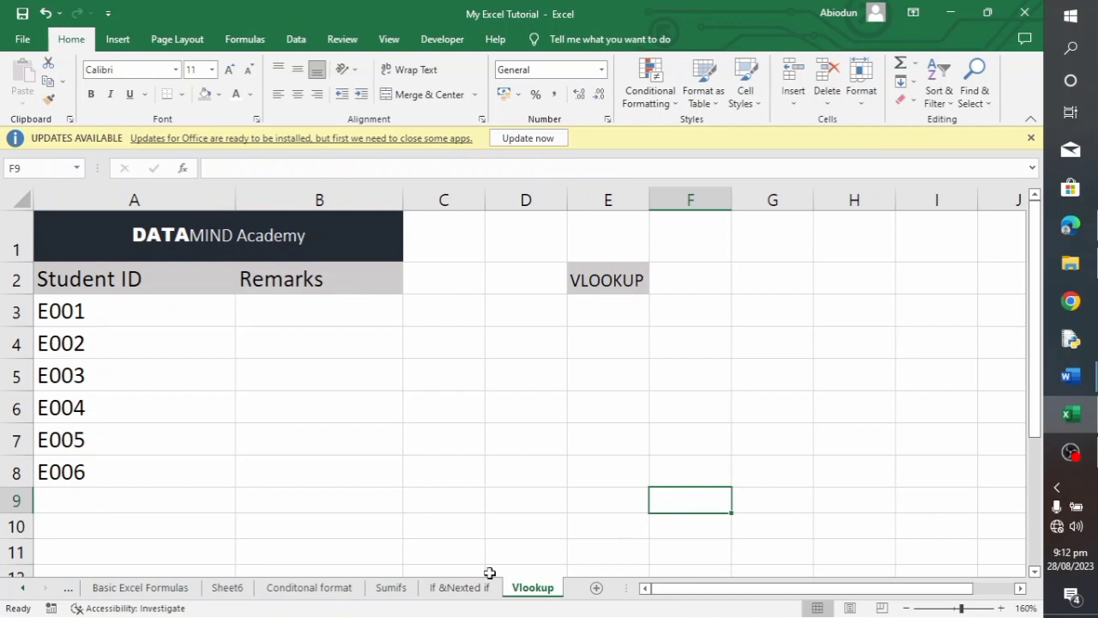
# Review the results table on the If &Nexted if sheet and start a VLOOKUP formula in Vlookup cell B3 with lookup value A3.
pyautogui.click(456, 592)
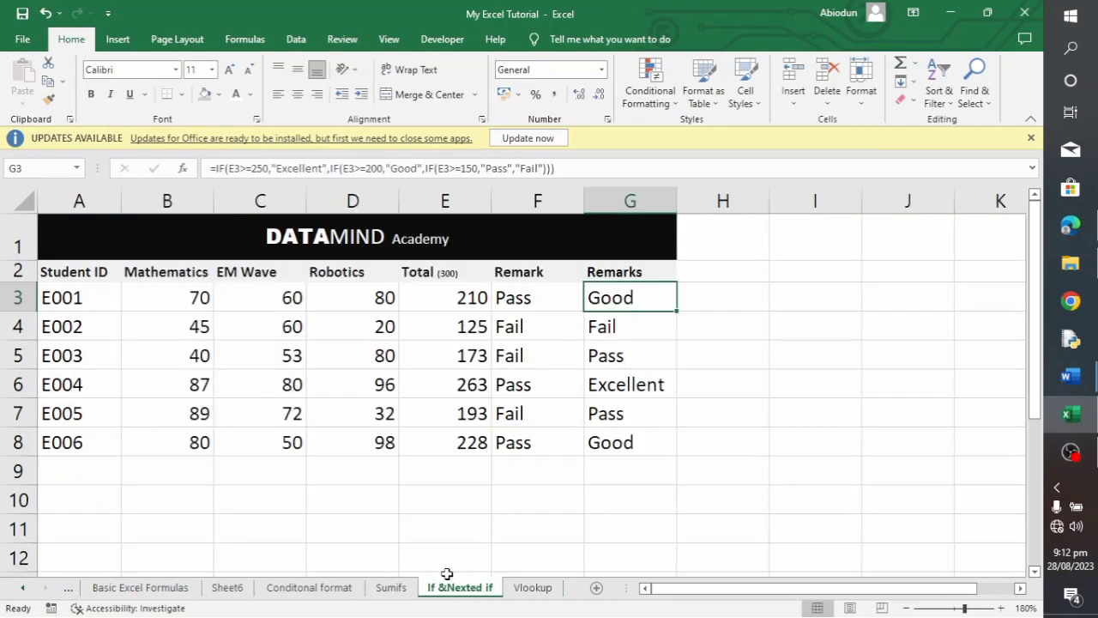
pyautogui.click(592, 518)
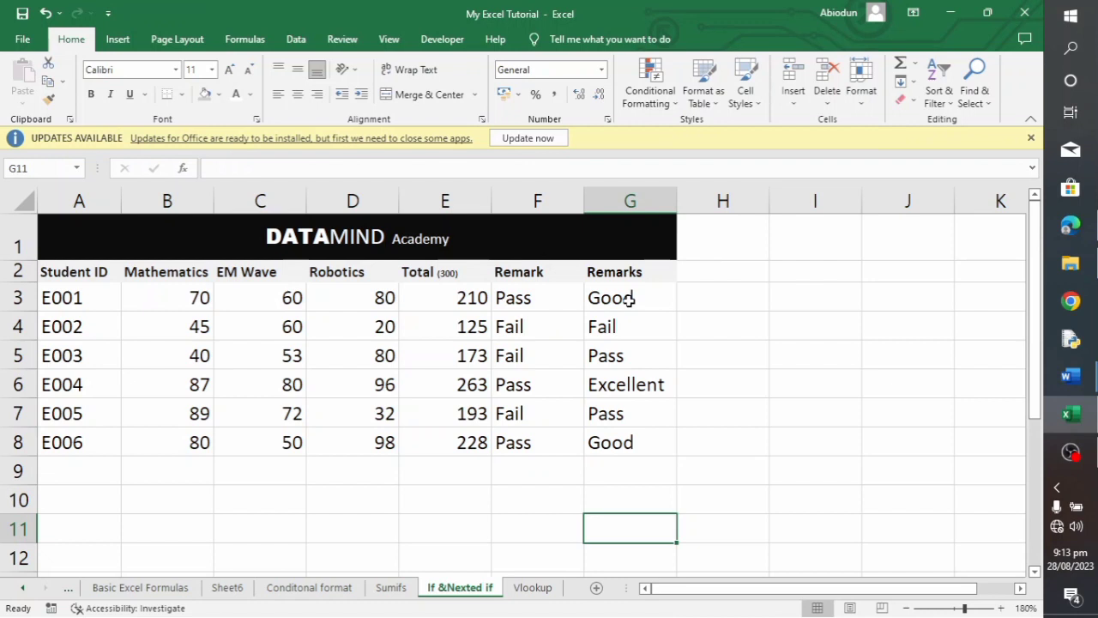
pyautogui.click(530, 588)
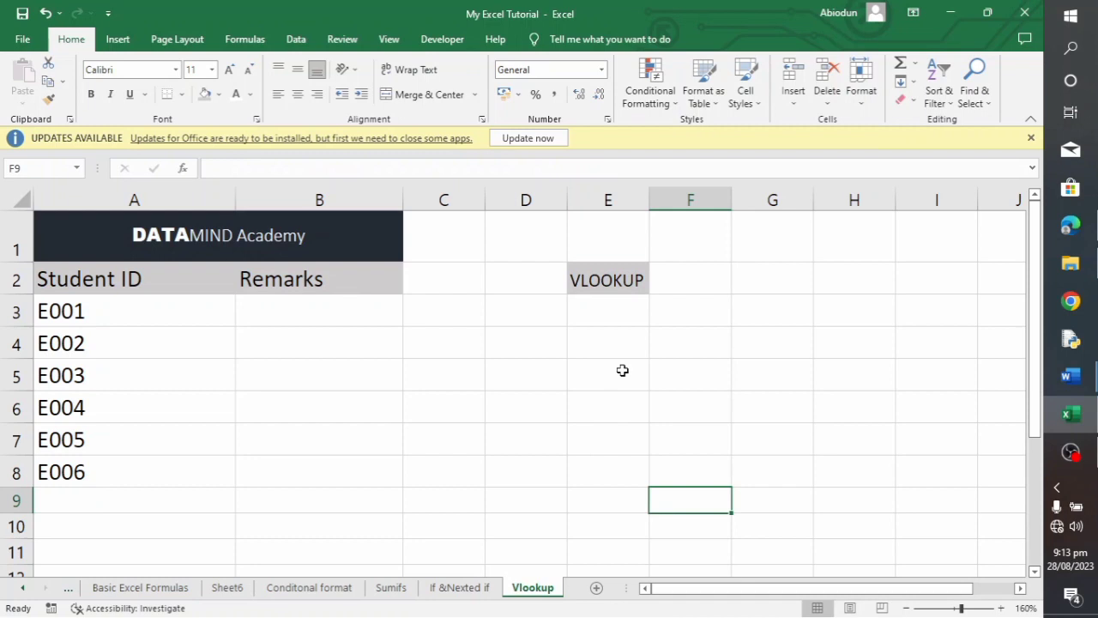
pyautogui.click(290, 308)
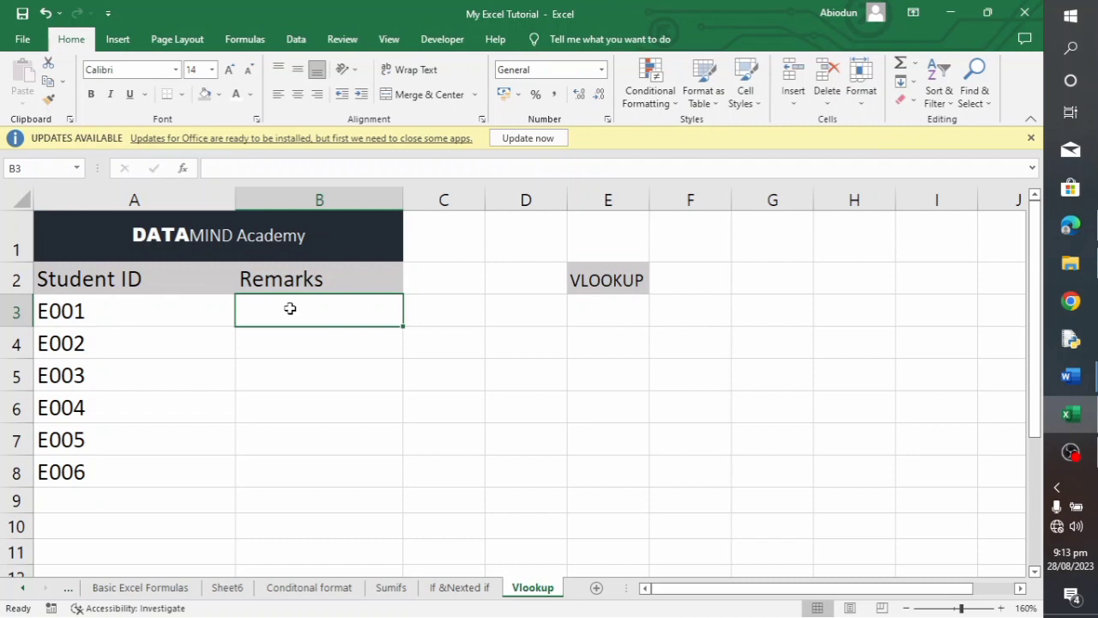
pyautogui.write('=')
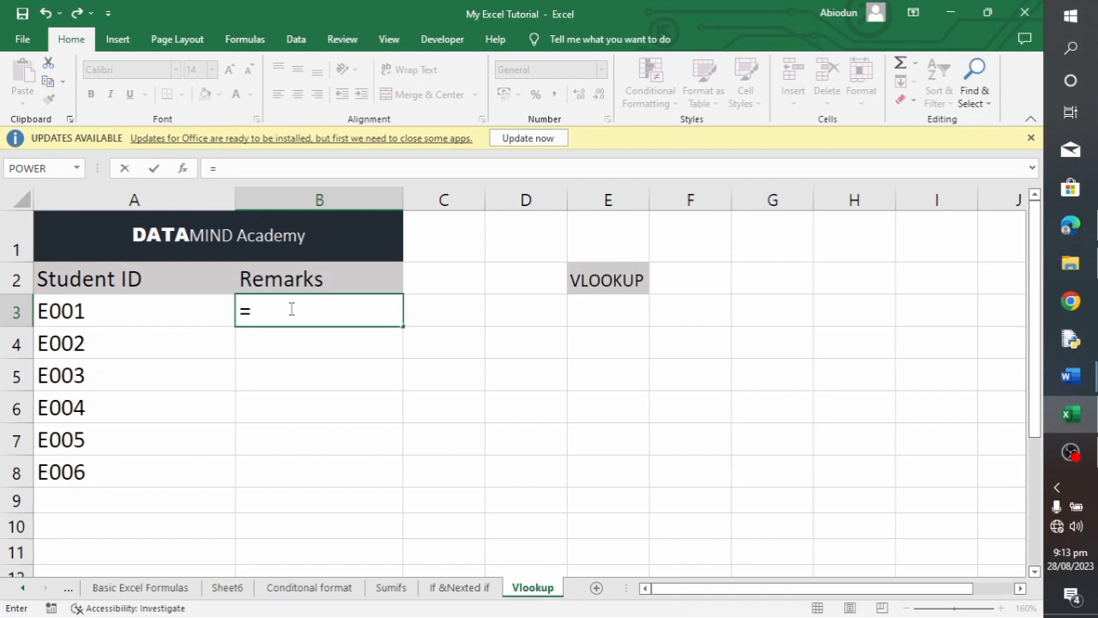
pyautogui.write('VLOO')
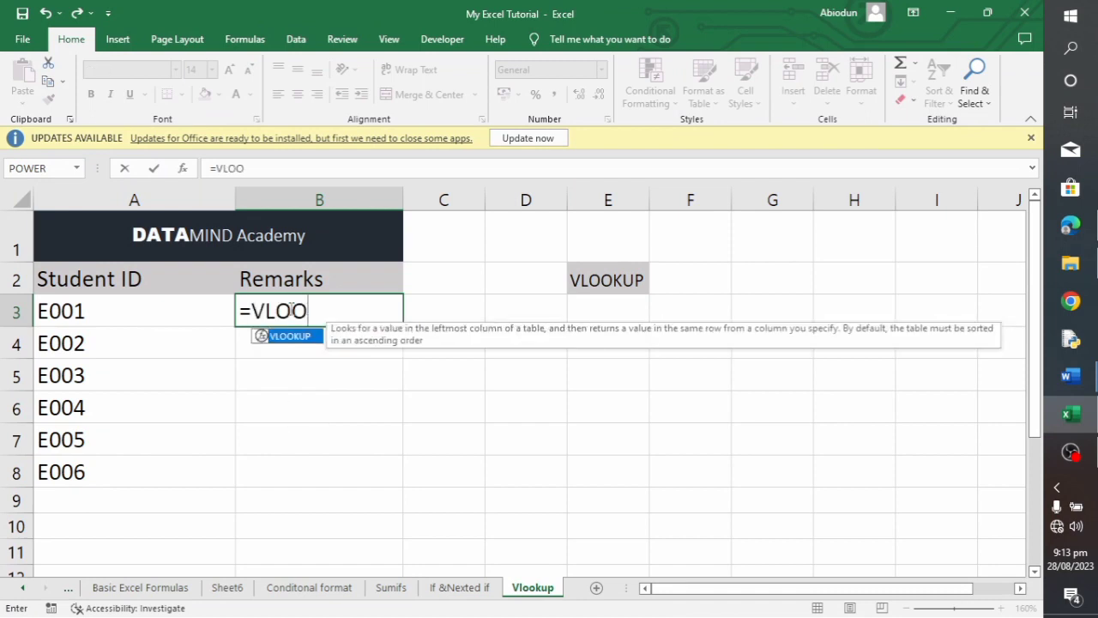
pyautogui.write('KUP')
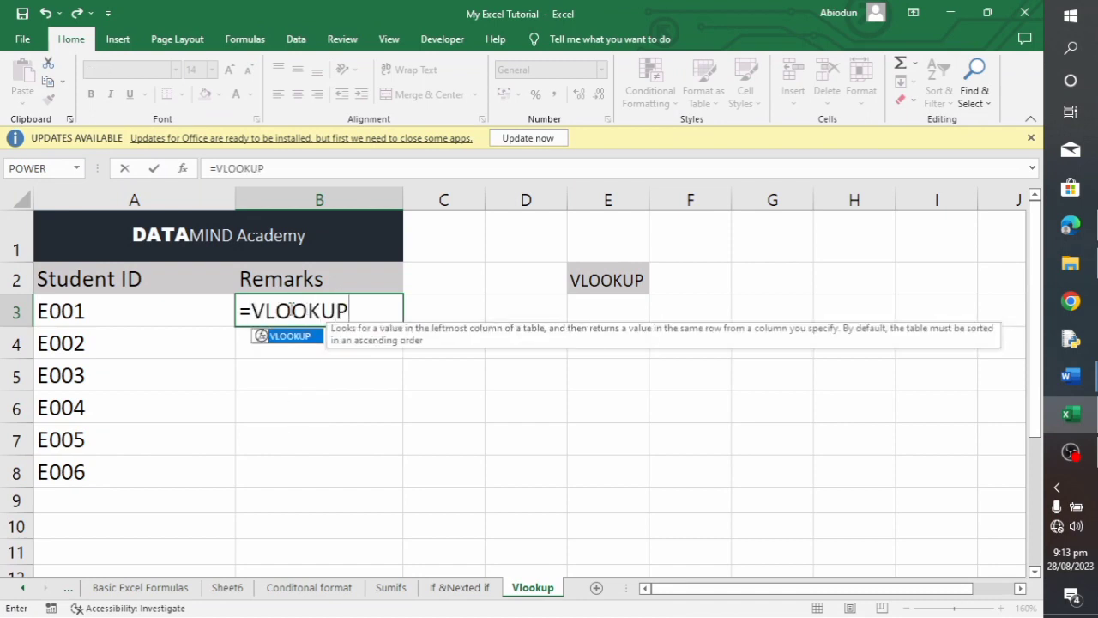
pyautogui.write('(')
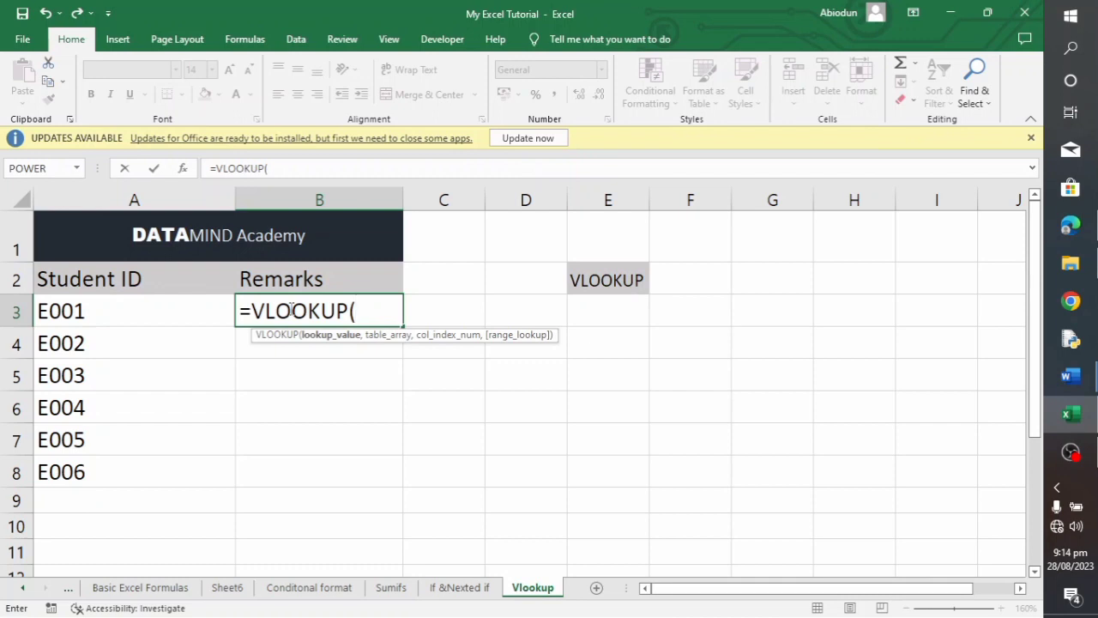
pyautogui.click(135, 306)
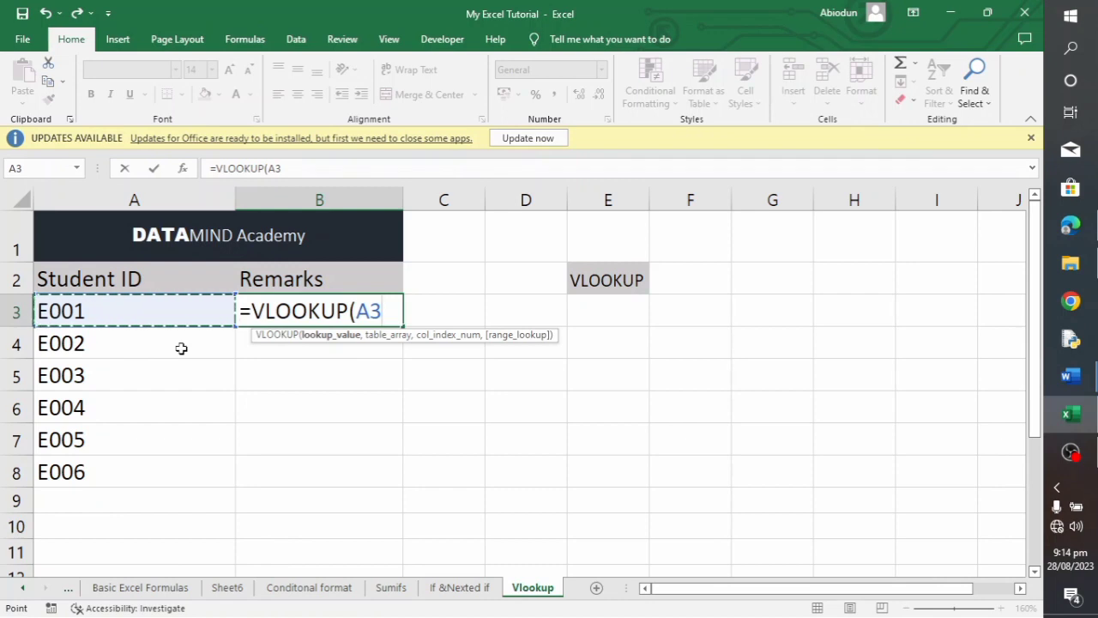
pyautogui.write(',')
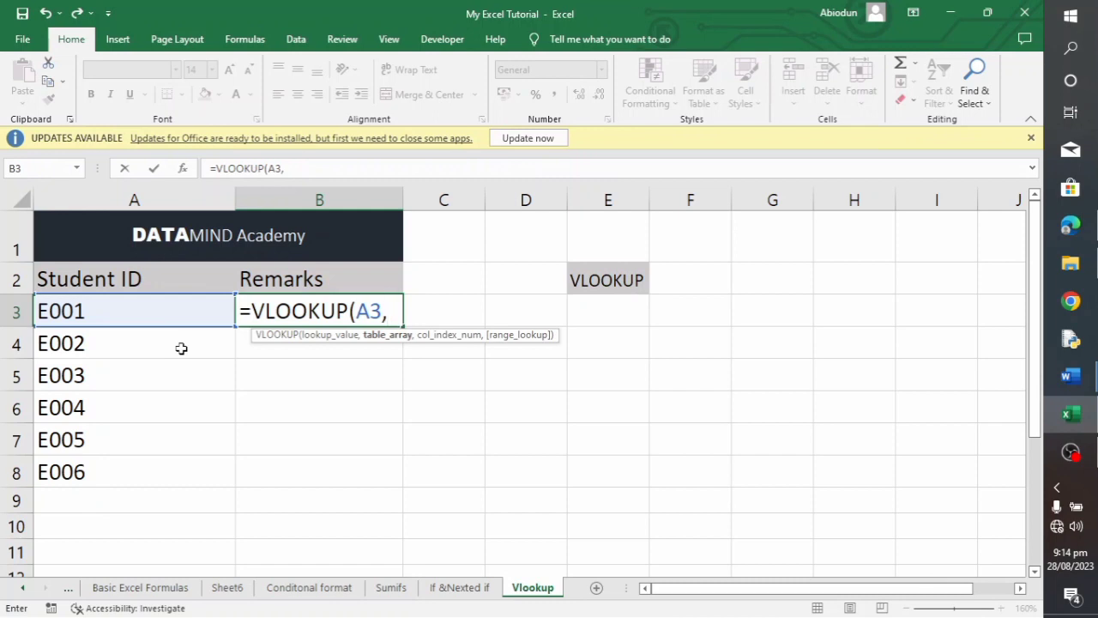
# Complete the B3 formula with table array 'If &Nexted if'!A3:G8, column index 7 and exact match 0.
pyautogui.click(460, 587)
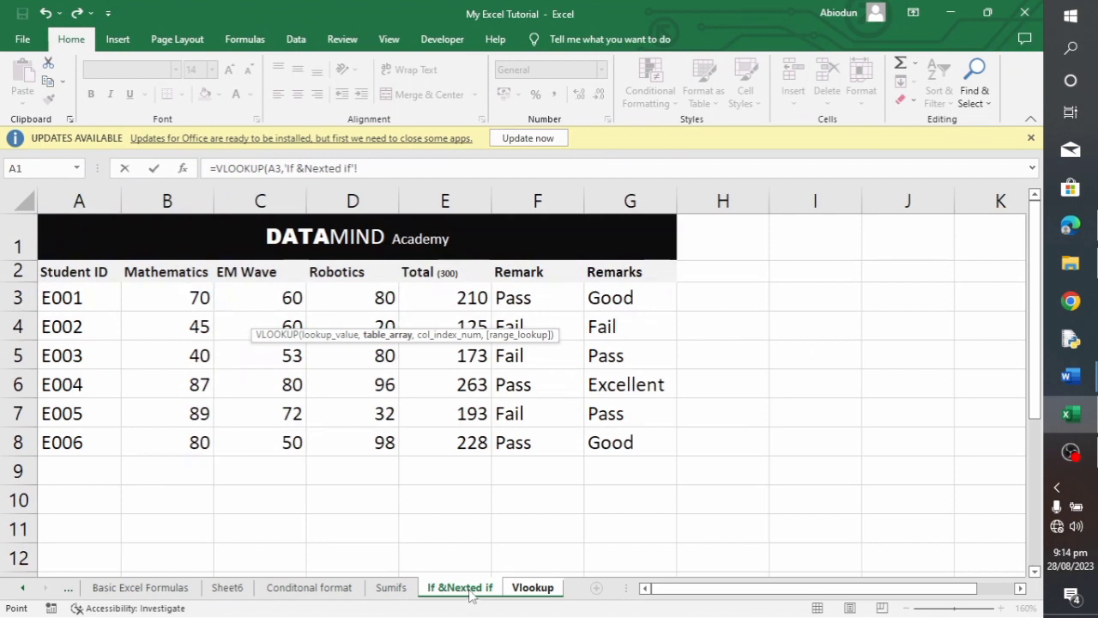
pyautogui.click(91, 302)
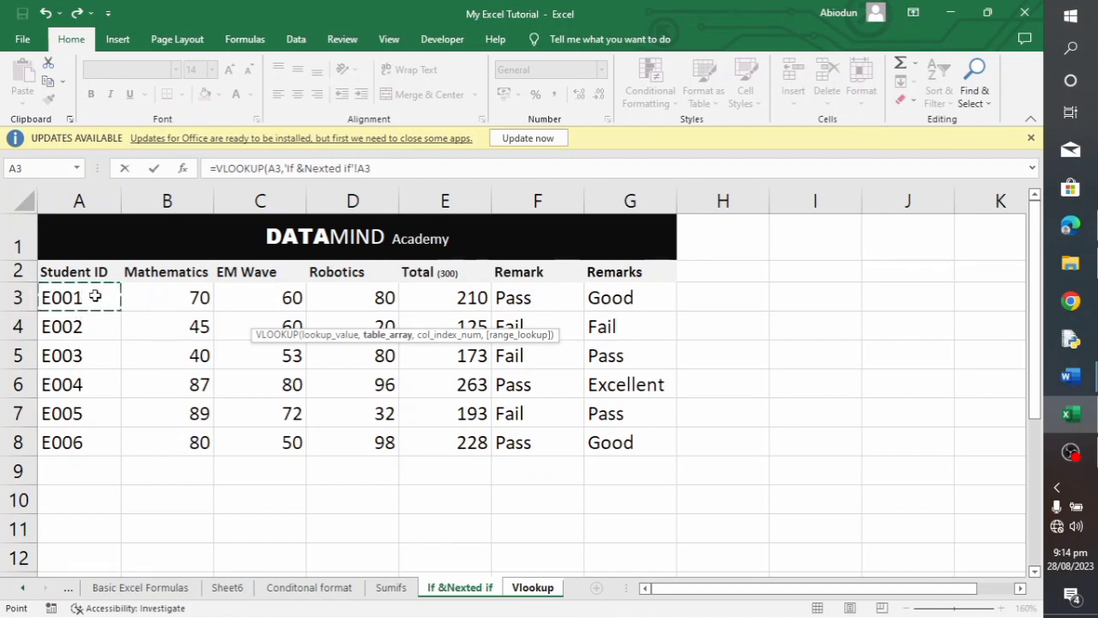
pyautogui.moveTo(94, 296); pyautogui.dragTo(604, 444)
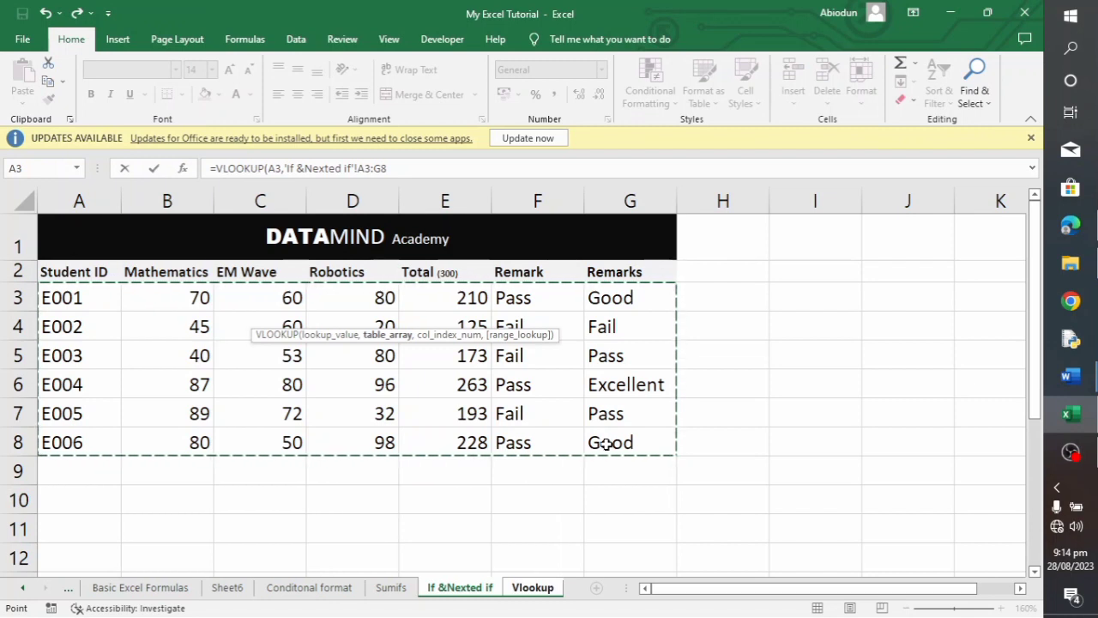
pyautogui.write(',7')
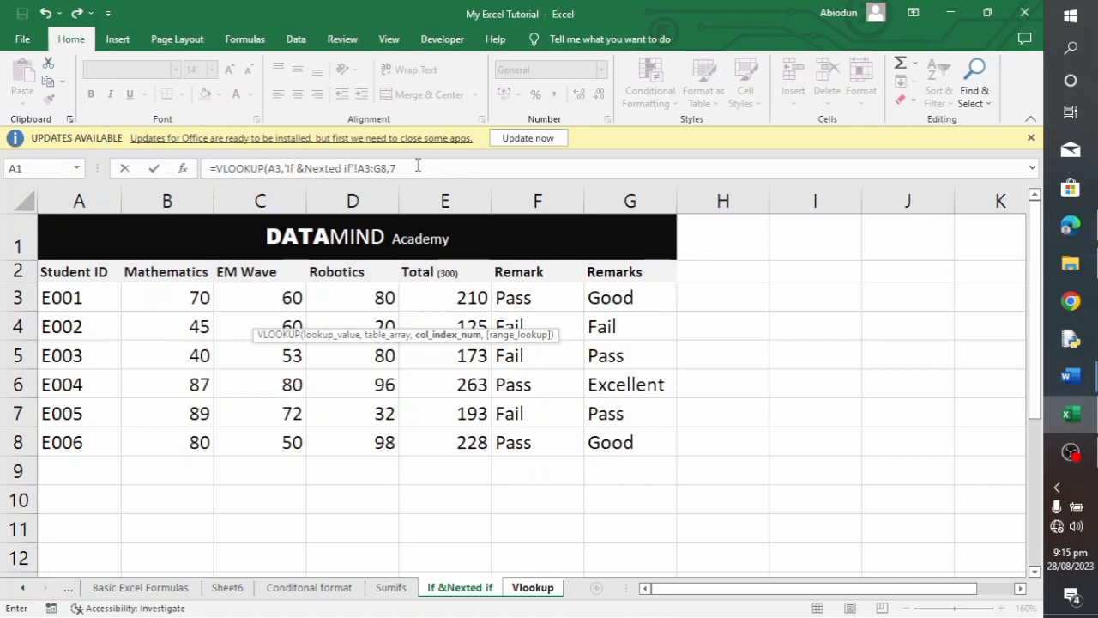
pyautogui.write(',')
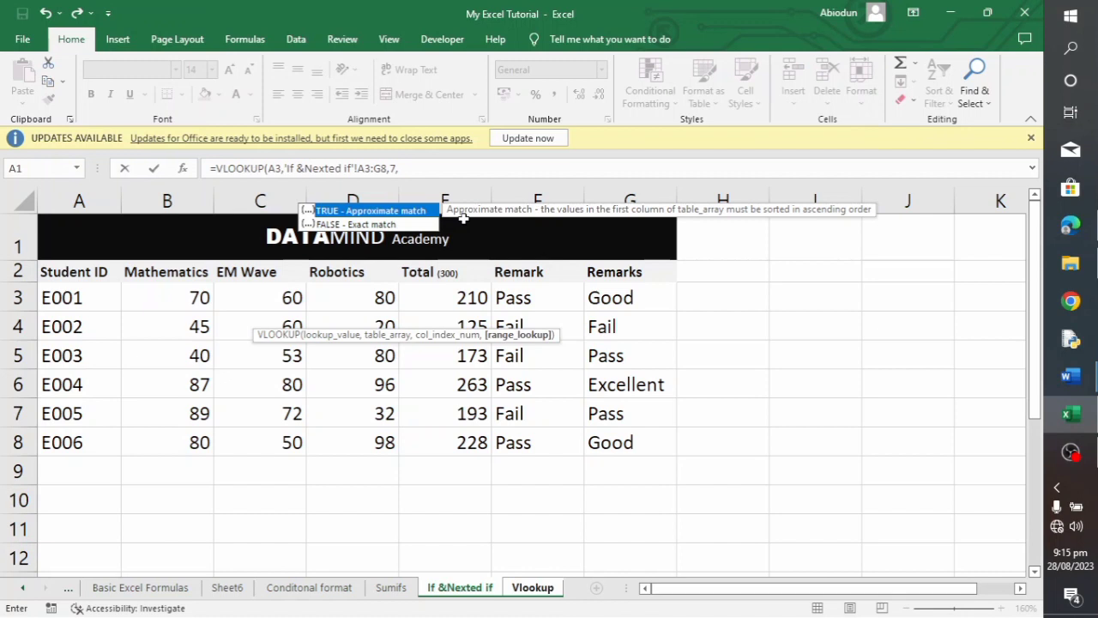
pyautogui.write('0')
pyautogui.press('BackSpace')
pyautogui.write('1')
pyautogui.write('0')
pyautogui.write(')')
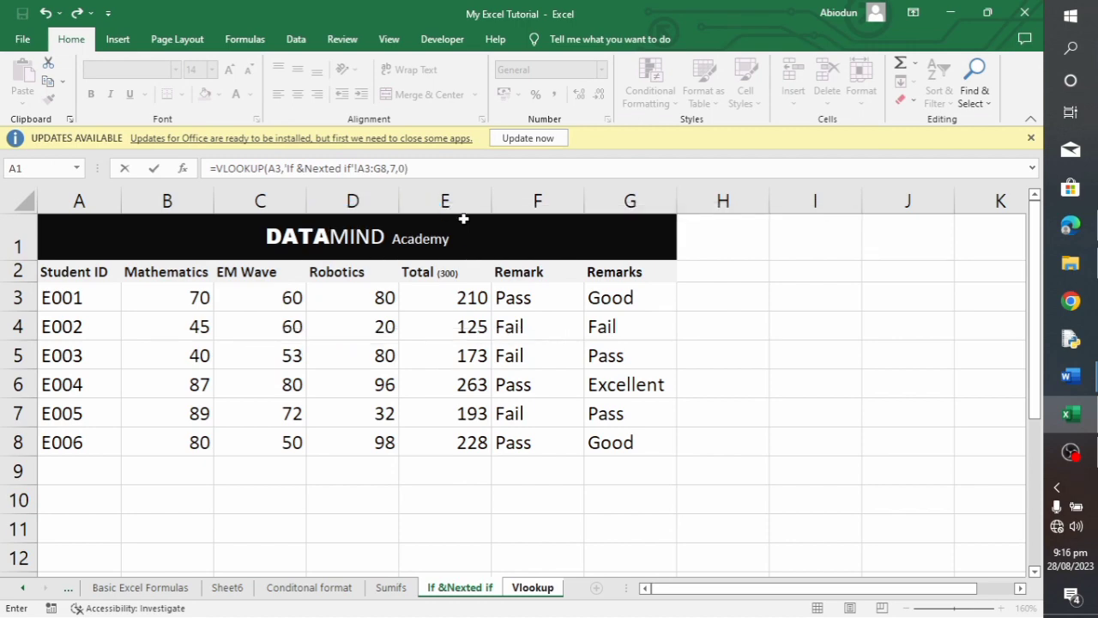
pyautogui.press('Return')
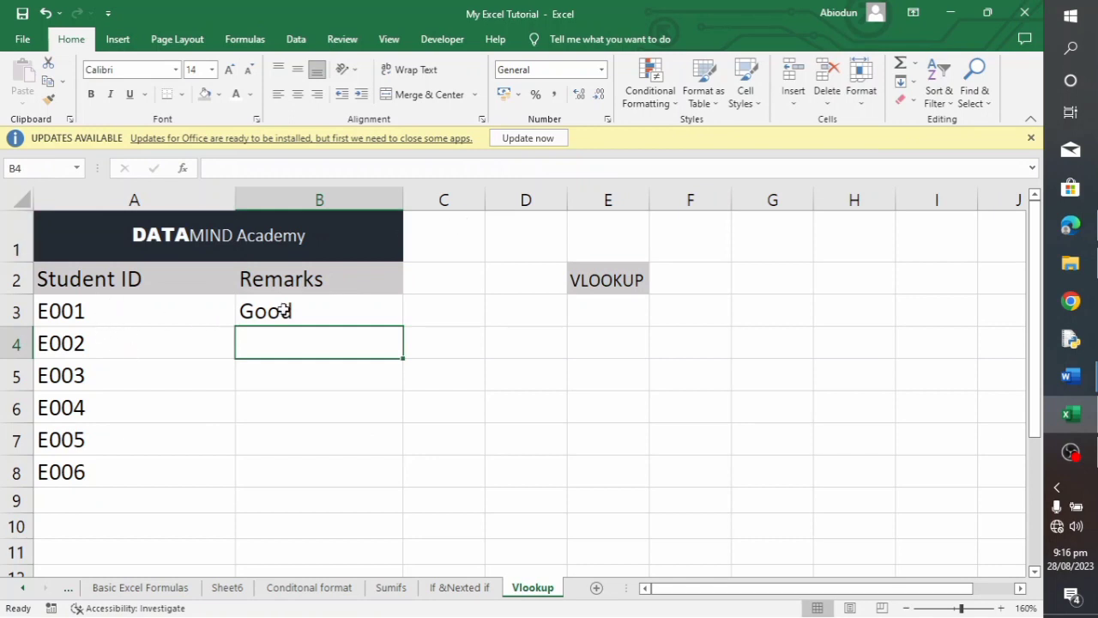
# Compare E001's remark with the If &Nexted if sheet and fill the B3 formula down through B8 on the Vlookup sheet.
pyautogui.click(461, 588)
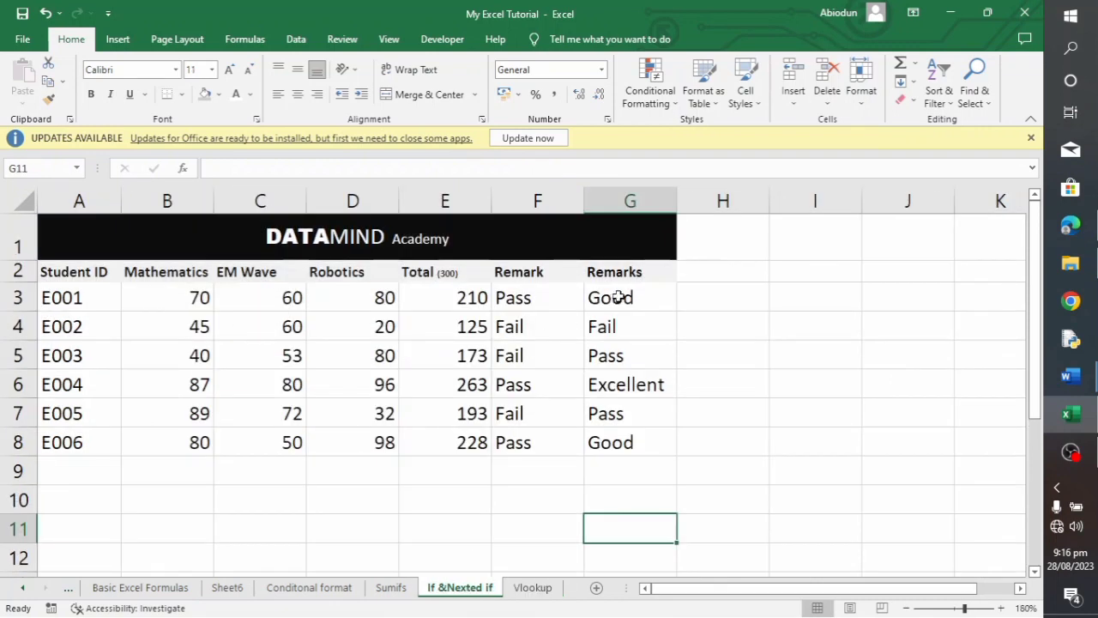
pyautogui.click(523, 590)
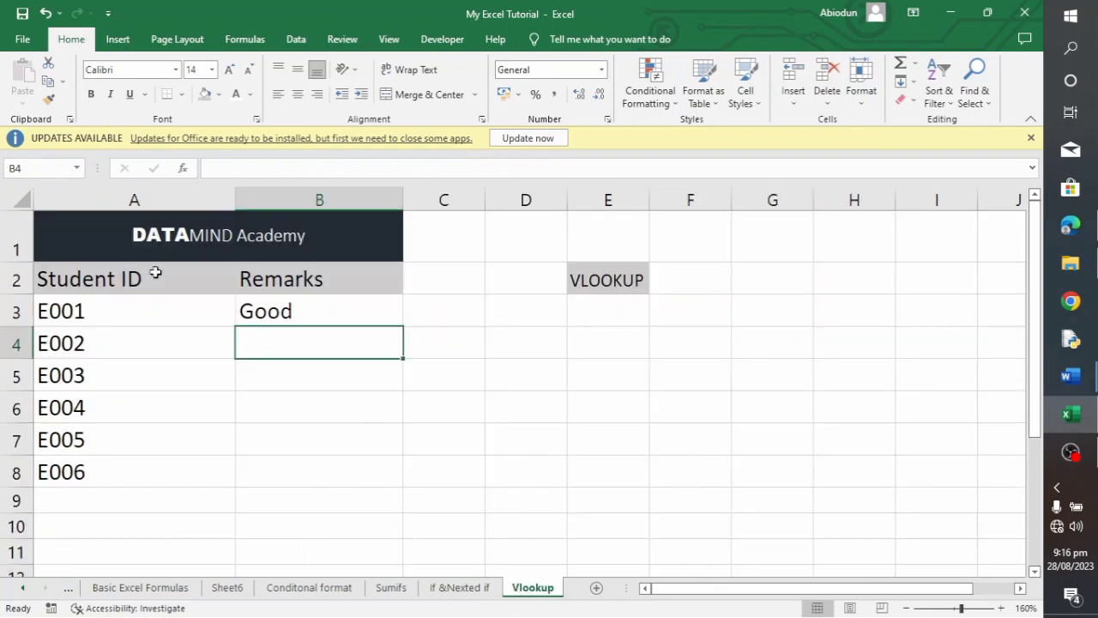
pyautogui.click(345, 317)
pyautogui.moveTo(403, 326); pyautogui.dragTo(395, 477)
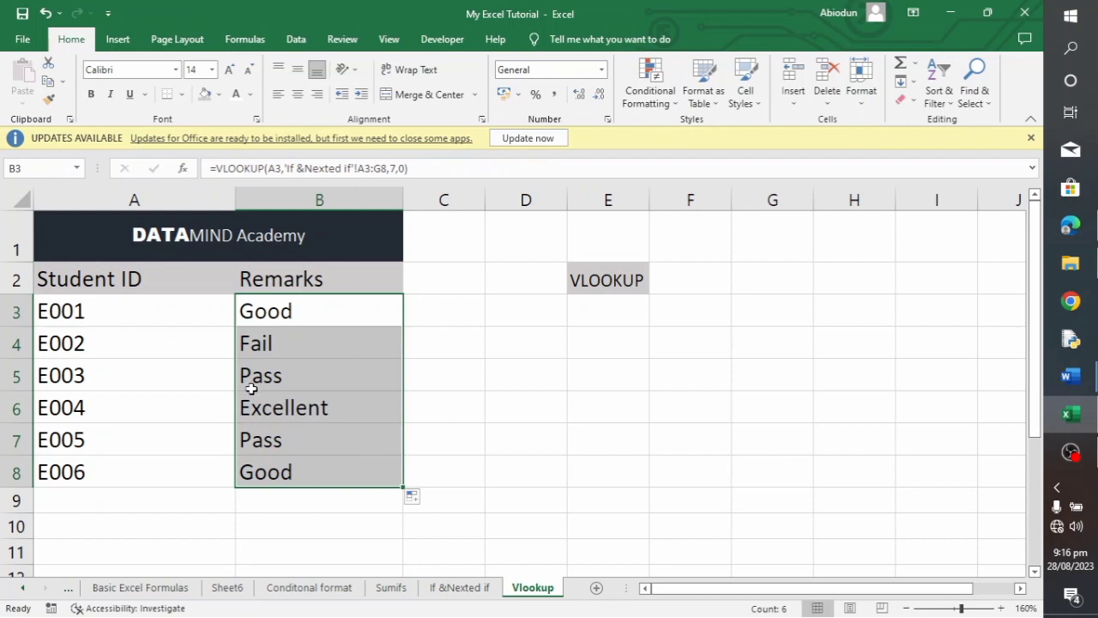
pyautogui.click(242, 524)
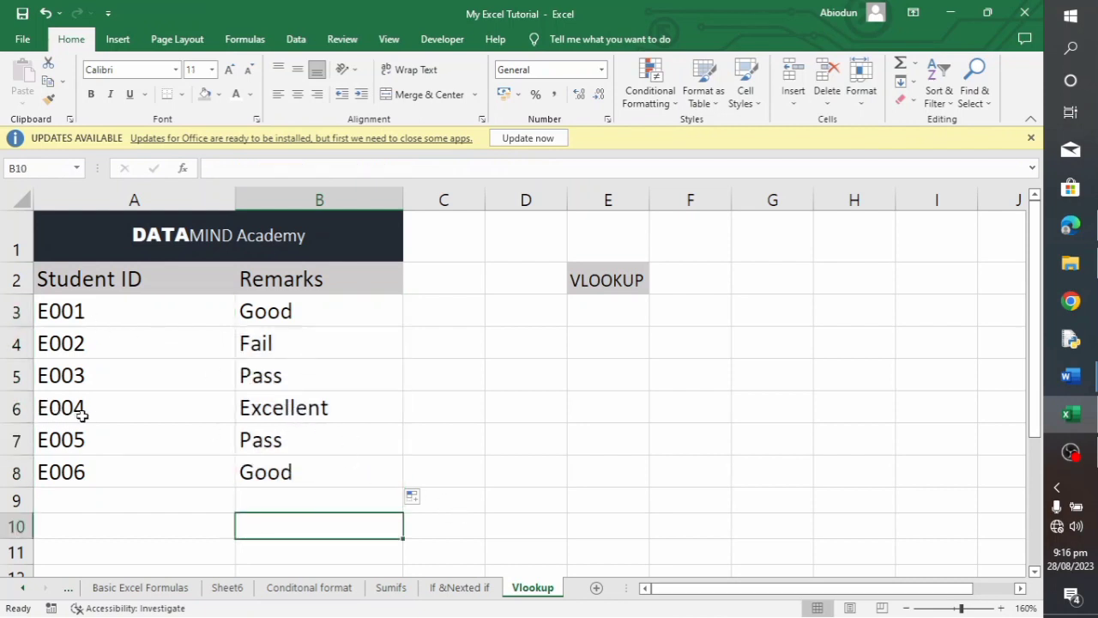
# Insert a new column before Remarks on the Vlookup sheet and enter the heading Mathematics in B2.
pyautogui.click(454, 589)
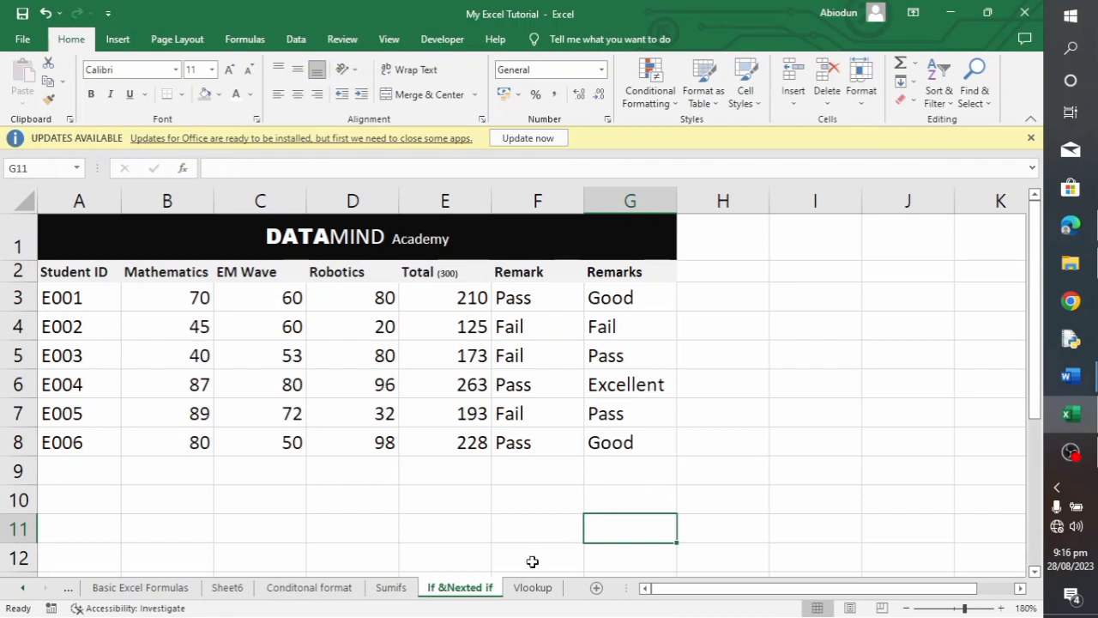
pyautogui.click(536, 586)
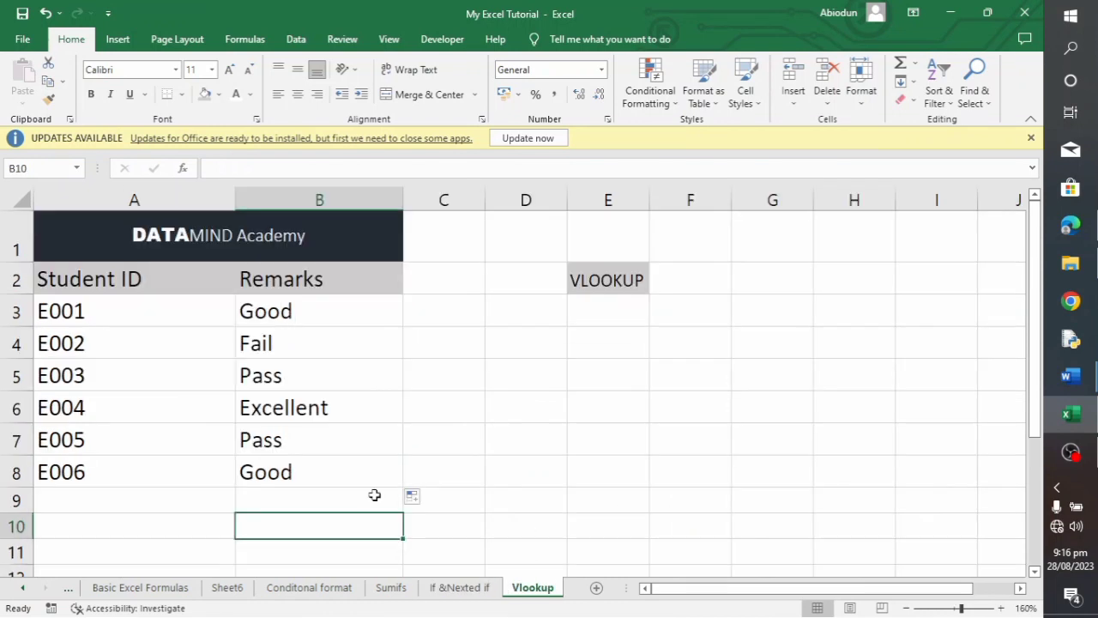
pyautogui.rightClick(282, 201)
pyautogui.click(320, 343)
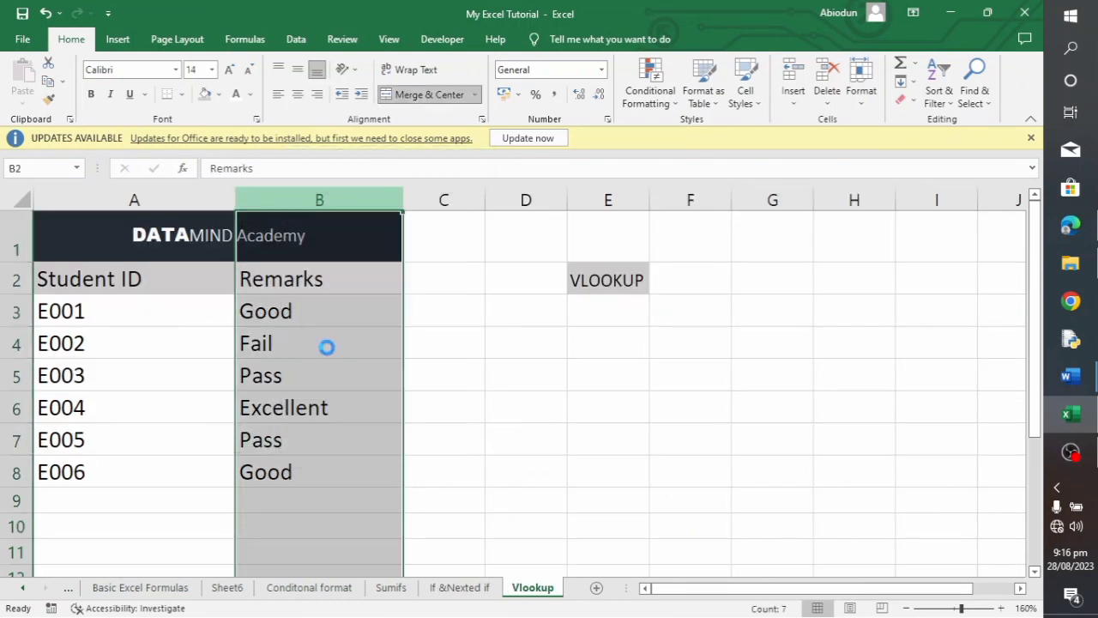
pyautogui.click(311, 273)
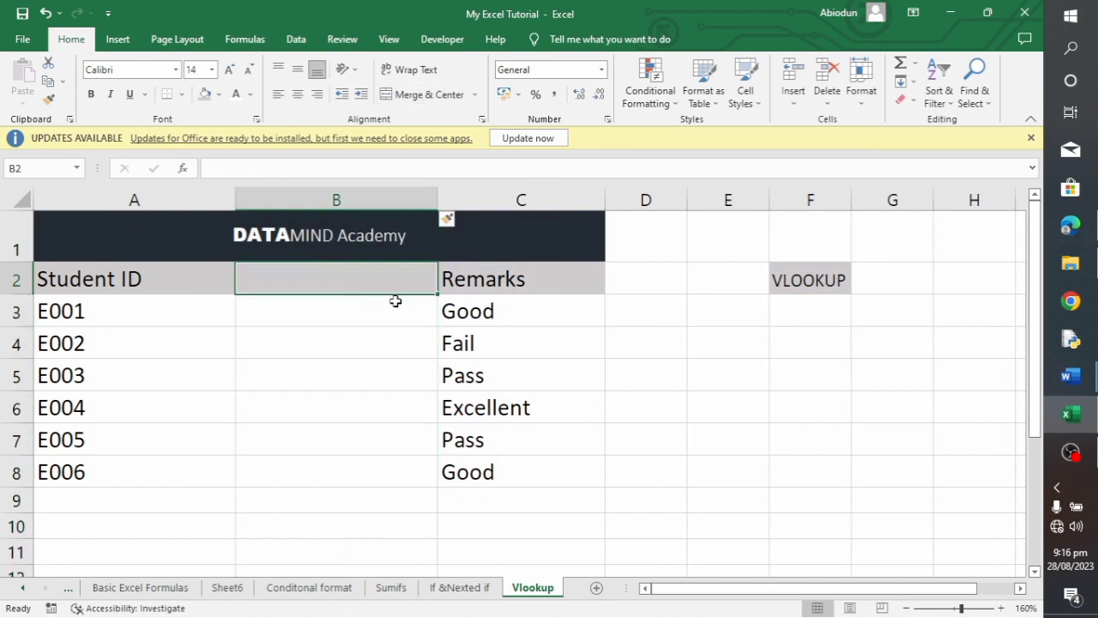
pyautogui.write('Mathem')
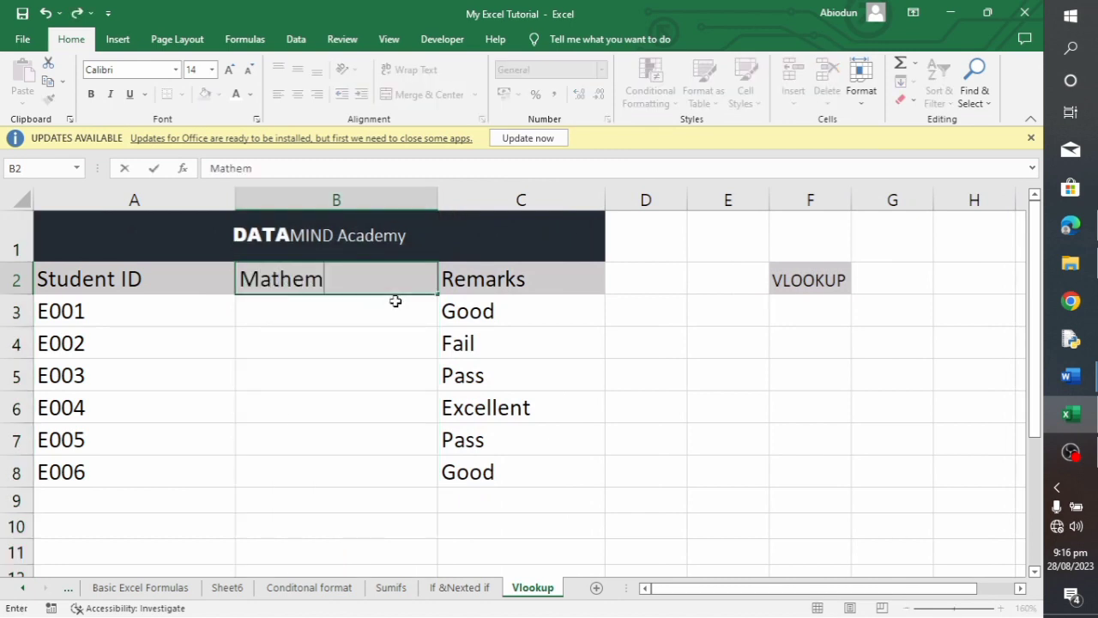
pyautogui.write('atics')
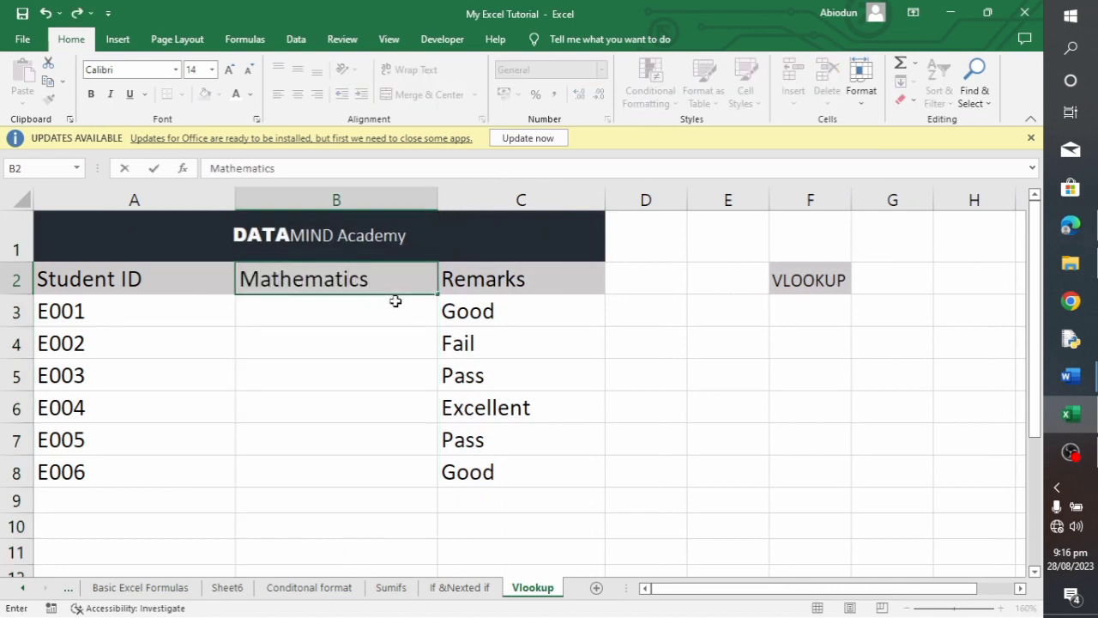
pyautogui.press('Return')
# Start a VLOOKUP formula in cell B3 under Mathematics, using A3 as the lookup value.
pyautogui.write('=')
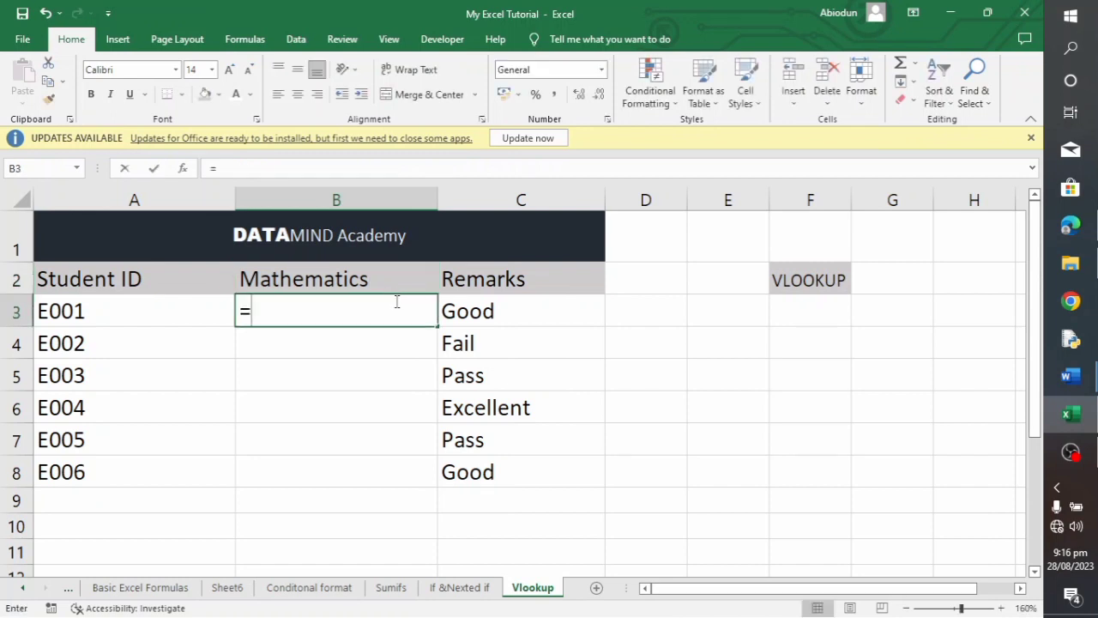
pyautogui.write('VLOO')
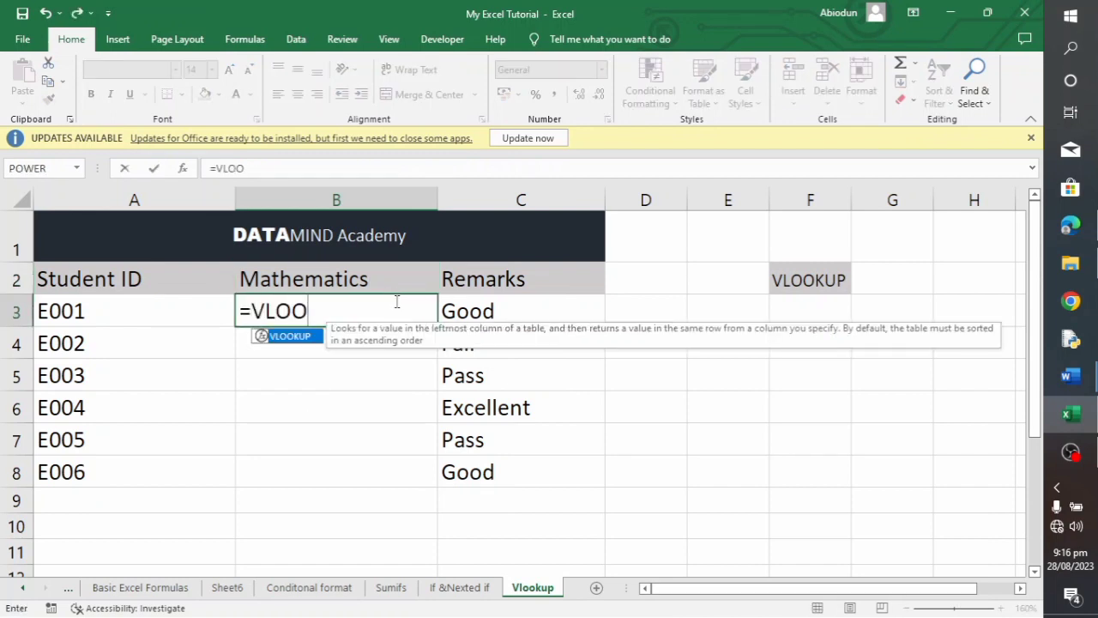
pyautogui.write('KUP')
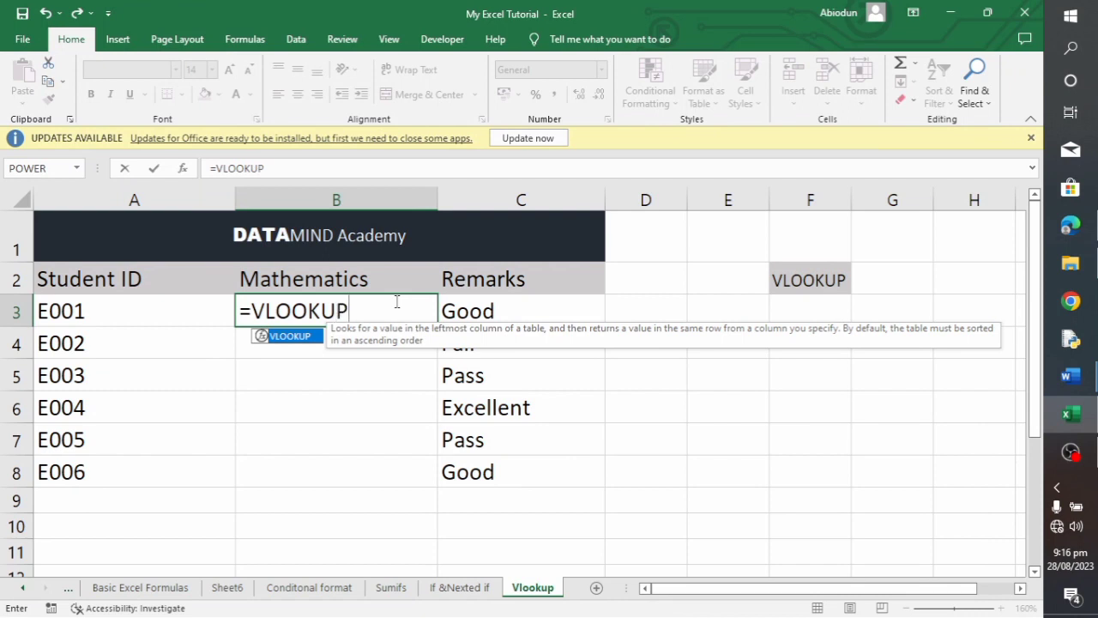
pyautogui.write('(')
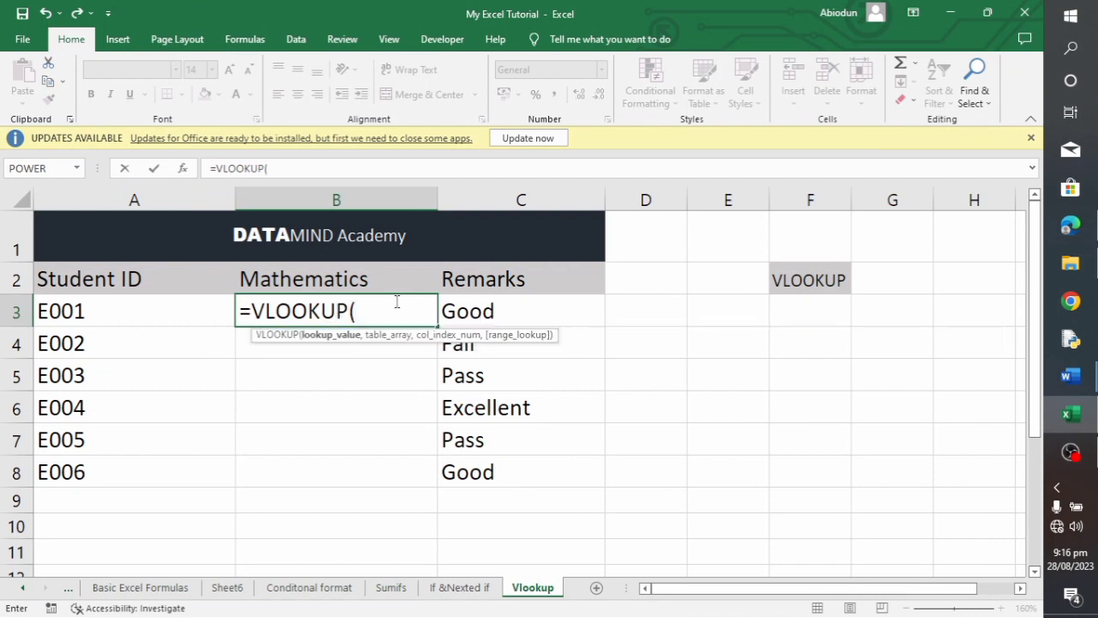
pyautogui.click(163, 317)
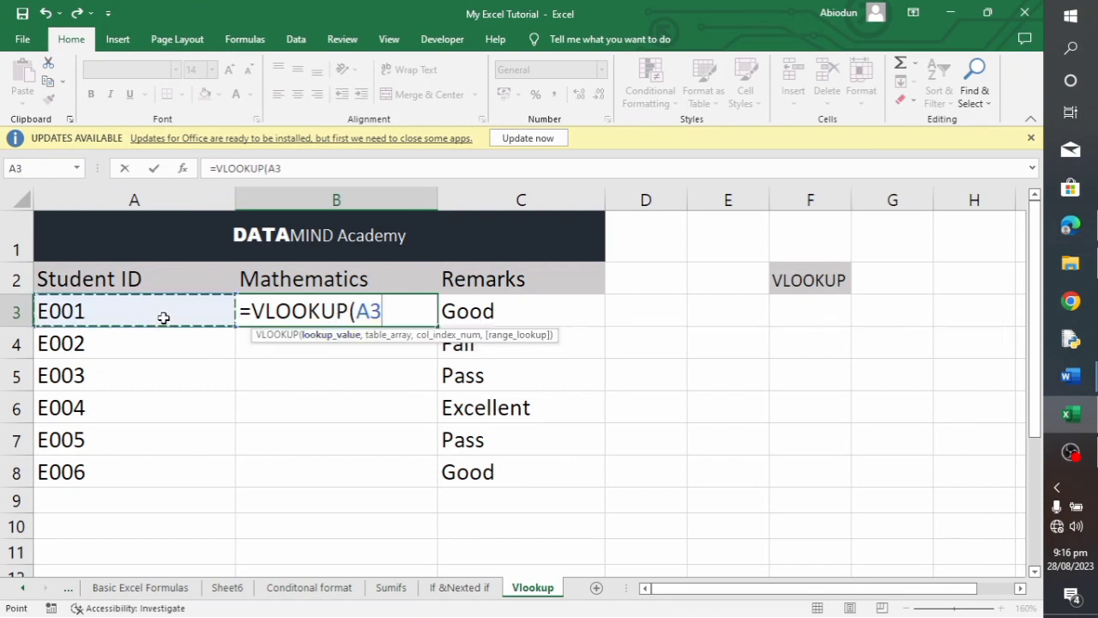
pyautogui.write(',')
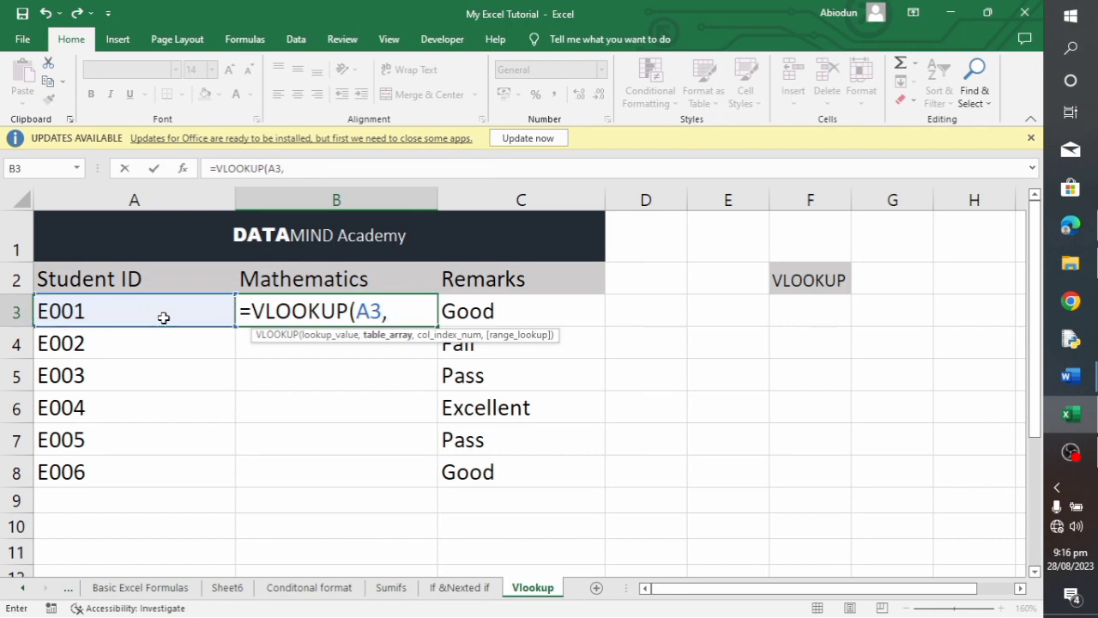
# Complete the Mathematics formula in B3 with table array 'If &Nexted if'!A3:G8, column index 2 and exact match 0.
pyautogui.click(460, 588)
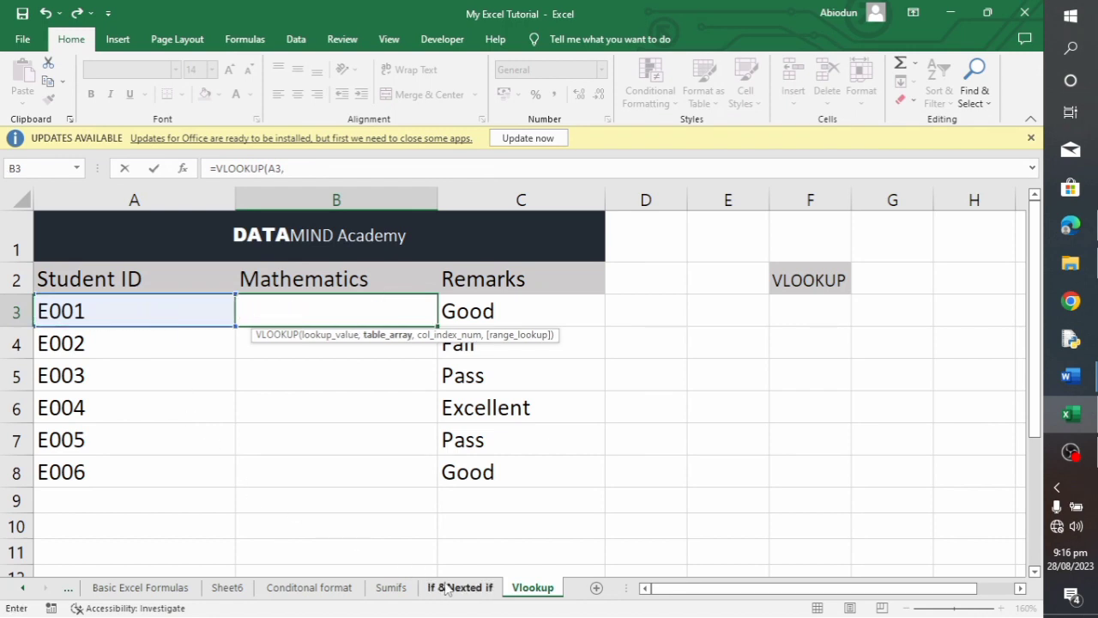
pyautogui.moveTo(100, 310); pyautogui.dragTo(598, 420)
pyautogui.write(',2')
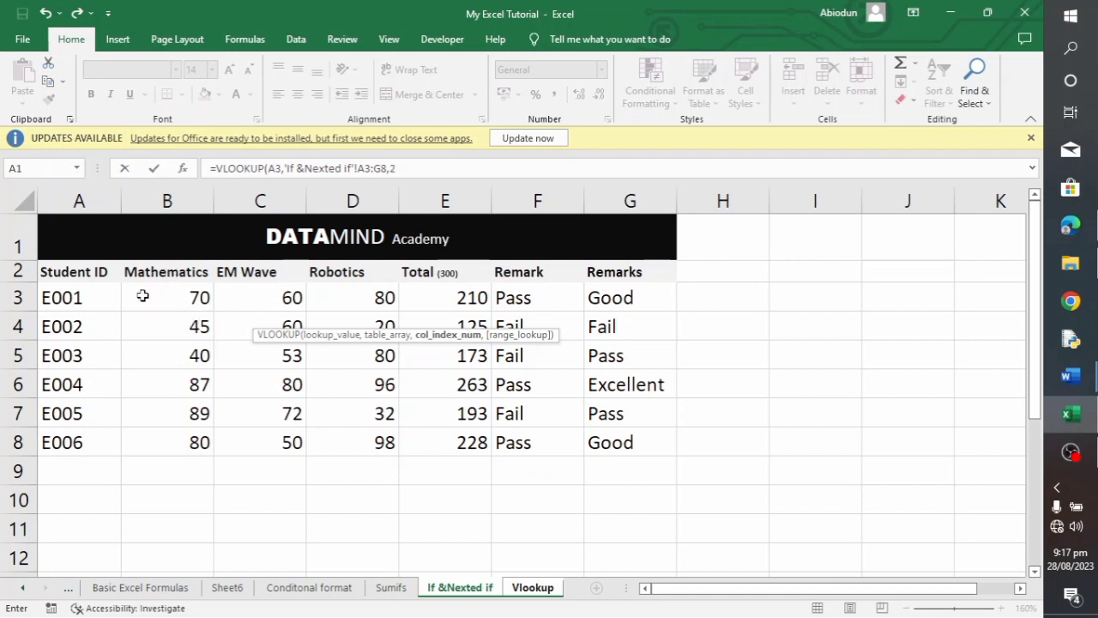
pyautogui.write(',')
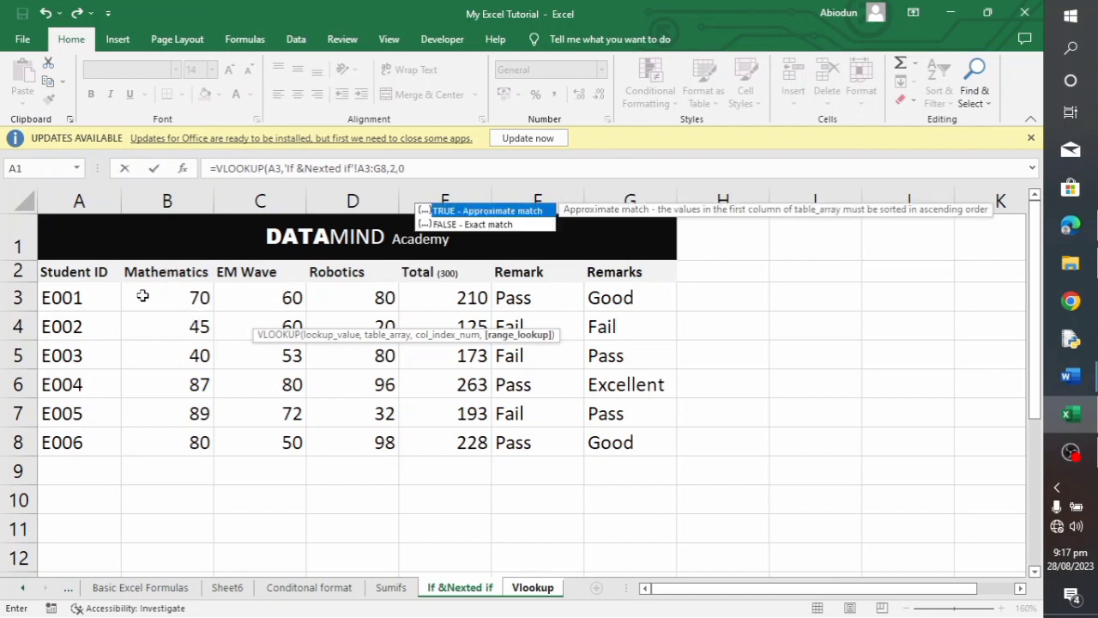
pyautogui.write('0)')
pyautogui.press('Return')
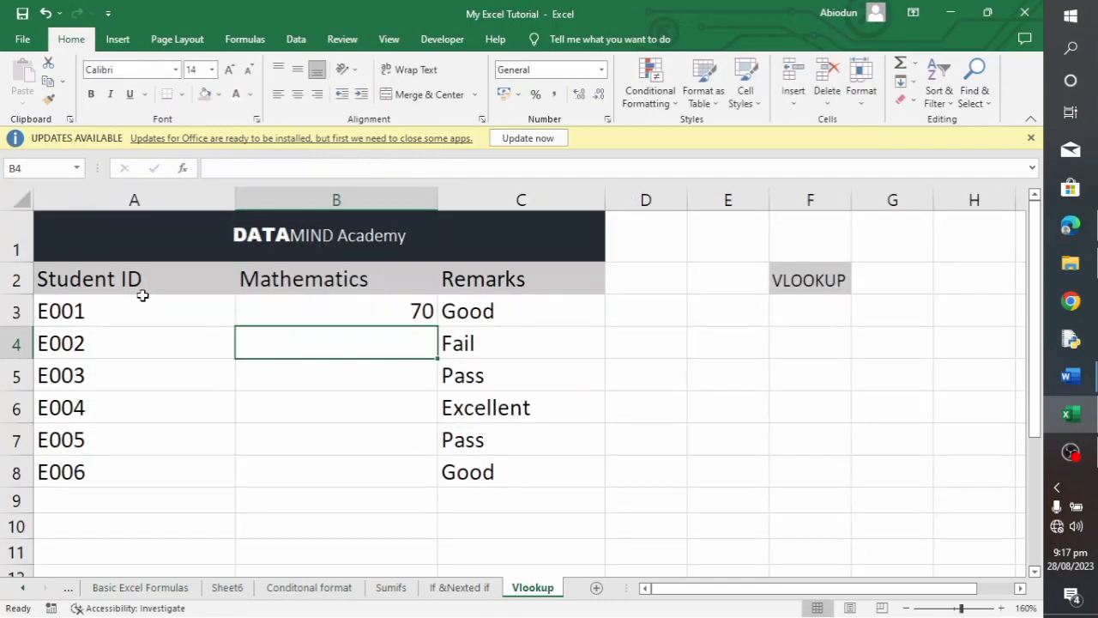
# Fill the B3 formula down through B8 and compare the Mathematics scores with the If &Nexted if sheet.
pyautogui.click(330, 312)
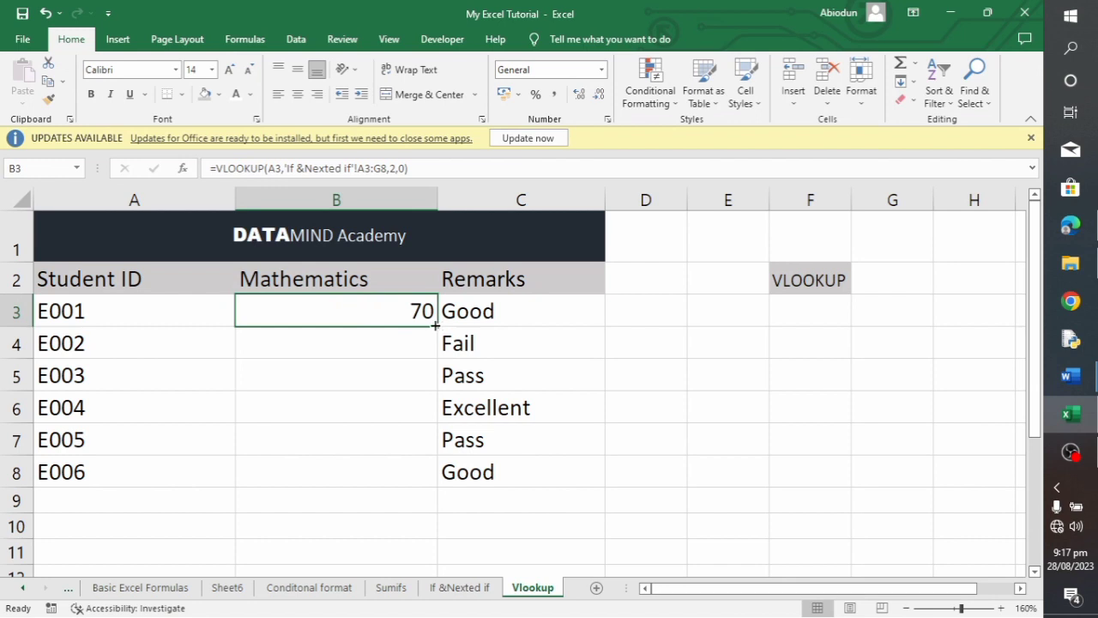
pyautogui.moveTo(435, 325); pyautogui.dragTo(435, 486)
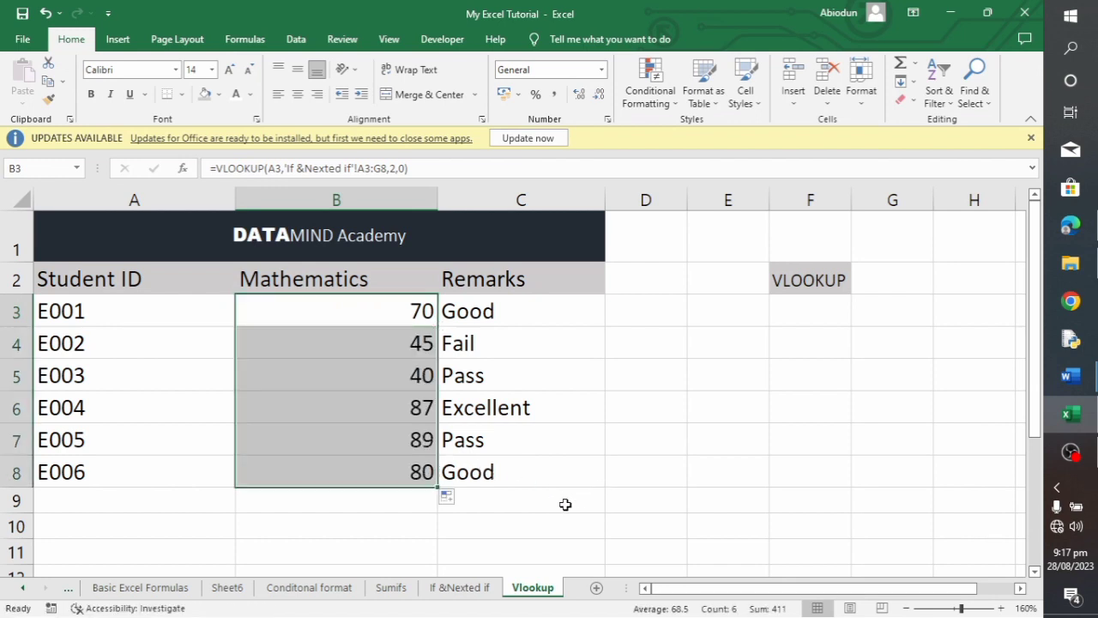
pyautogui.click(563, 504)
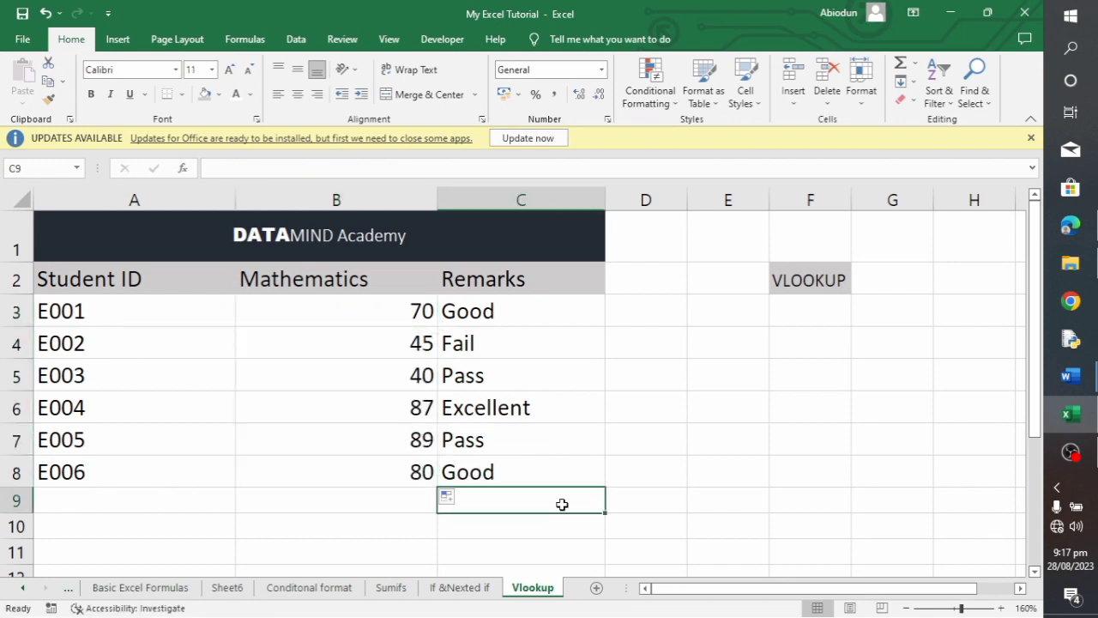
pyautogui.click(464, 587)
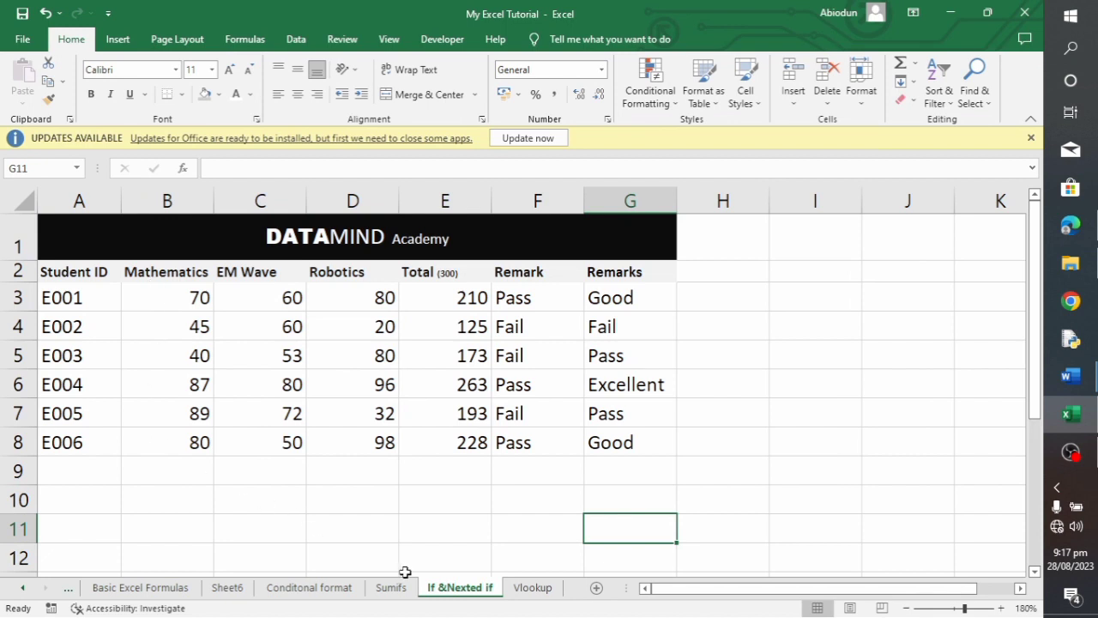
pyautogui.click(533, 588)
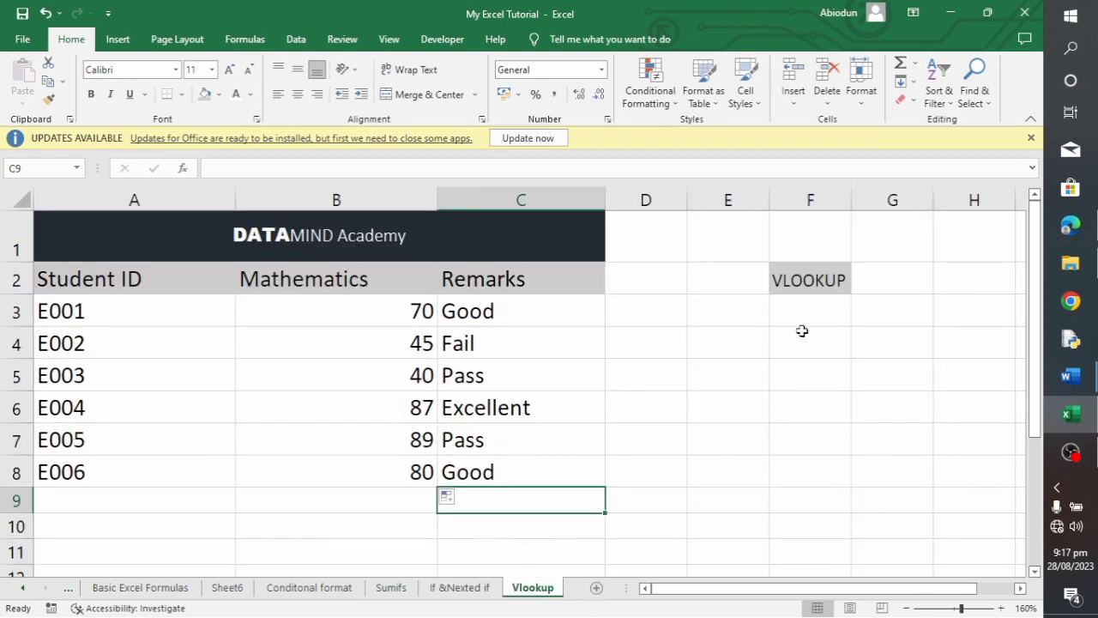
# Apply List data validation to the student IDs in A3:A8, using =$A$3:$A$8 as the source.
pyautogui.click(725, 355)
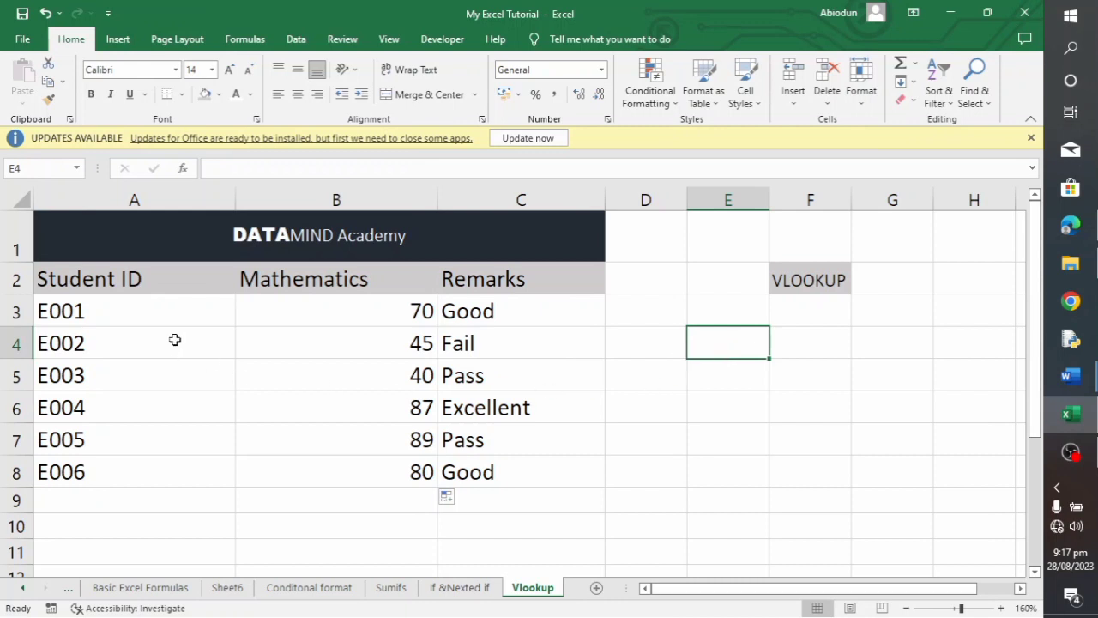
pyautogui.moveTo(146, 309); pyautogui.dragTo(166, 477)
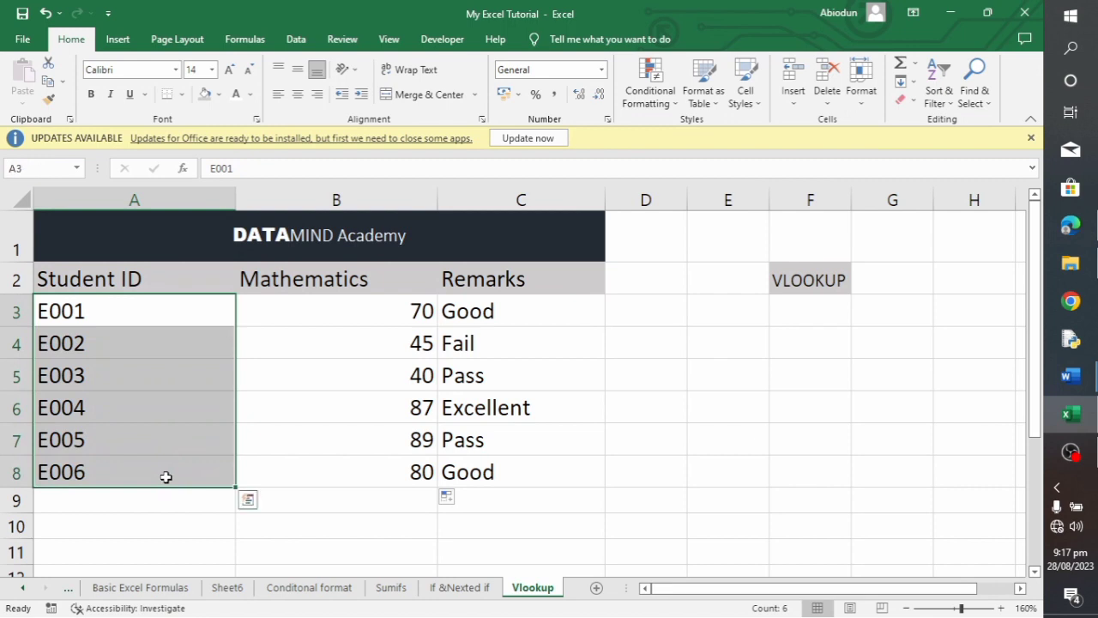
pyautogui.click(298, 41)
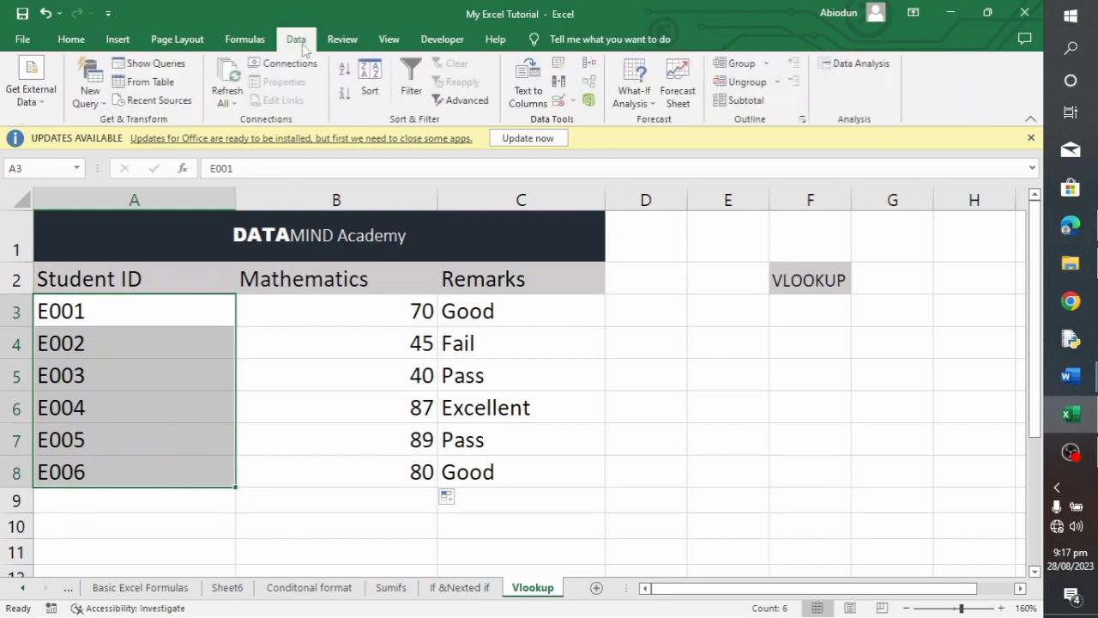
pyautogui.click(573, 103)
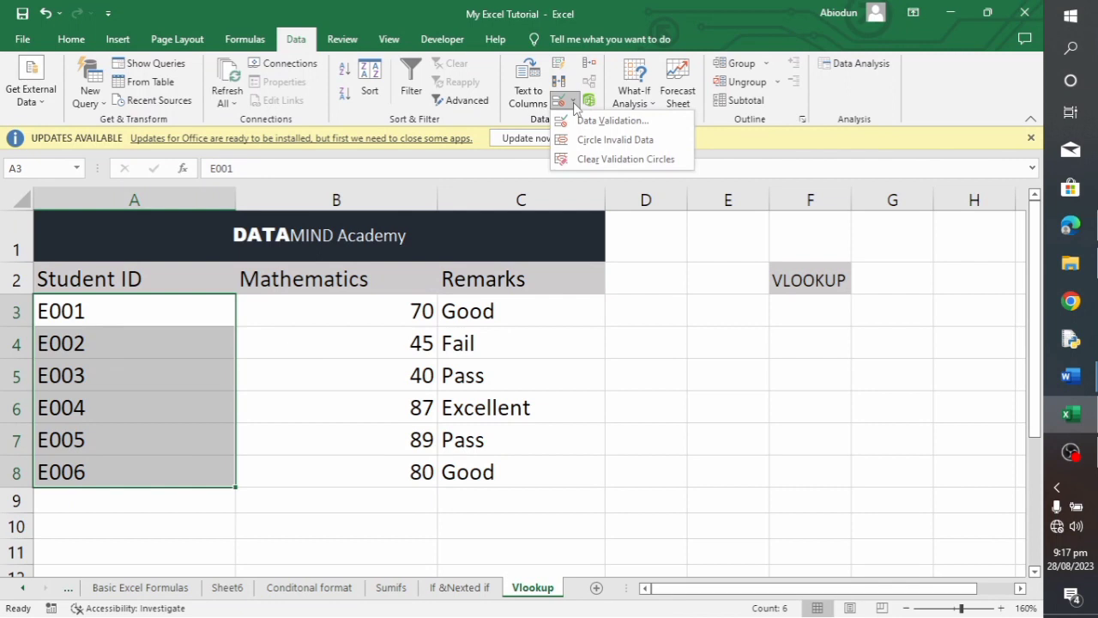
pyautogui.click(608, 120)
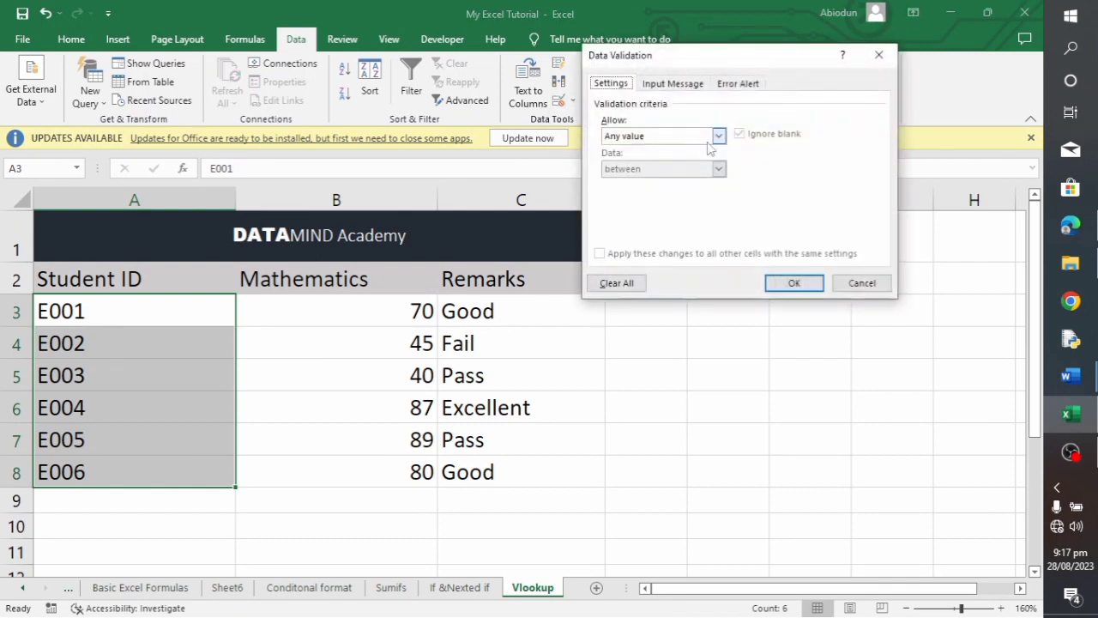
pyautogui.click(718, 136)
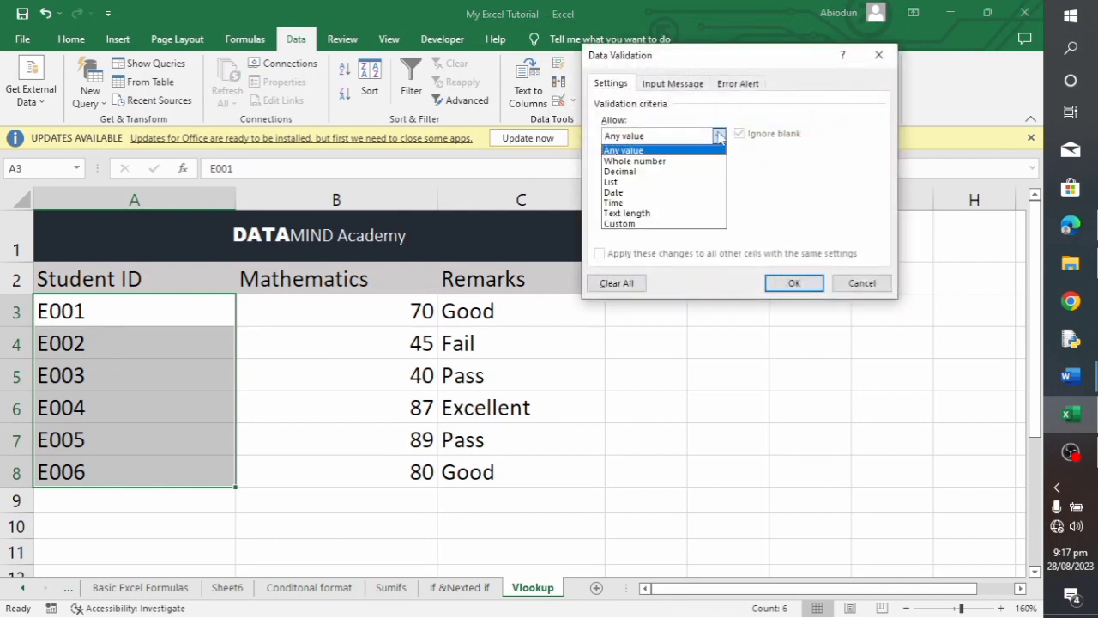
pyautogui.click(671, 182)
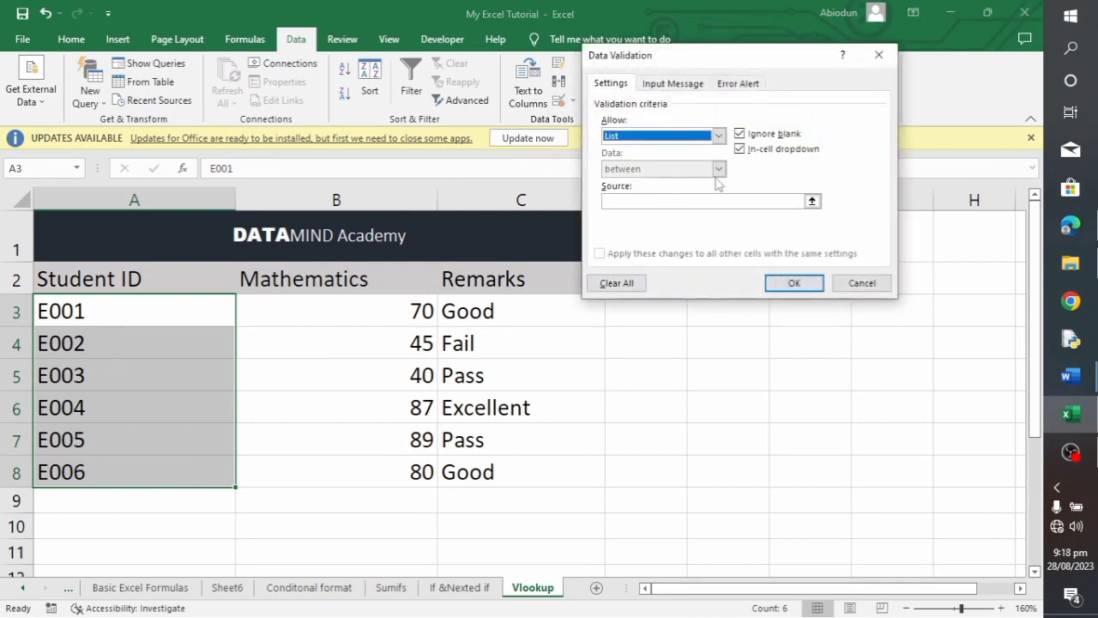
pyautogui.click(811, 202)
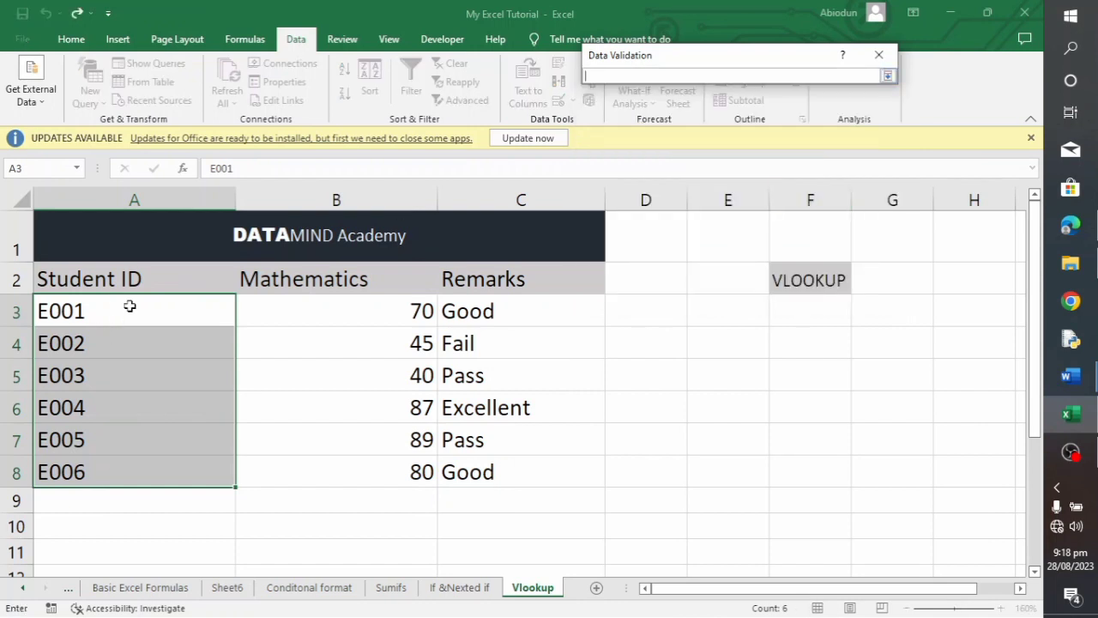
pyautogui.moveTo(129, 307); pyautogui.dragTo(157, 471)
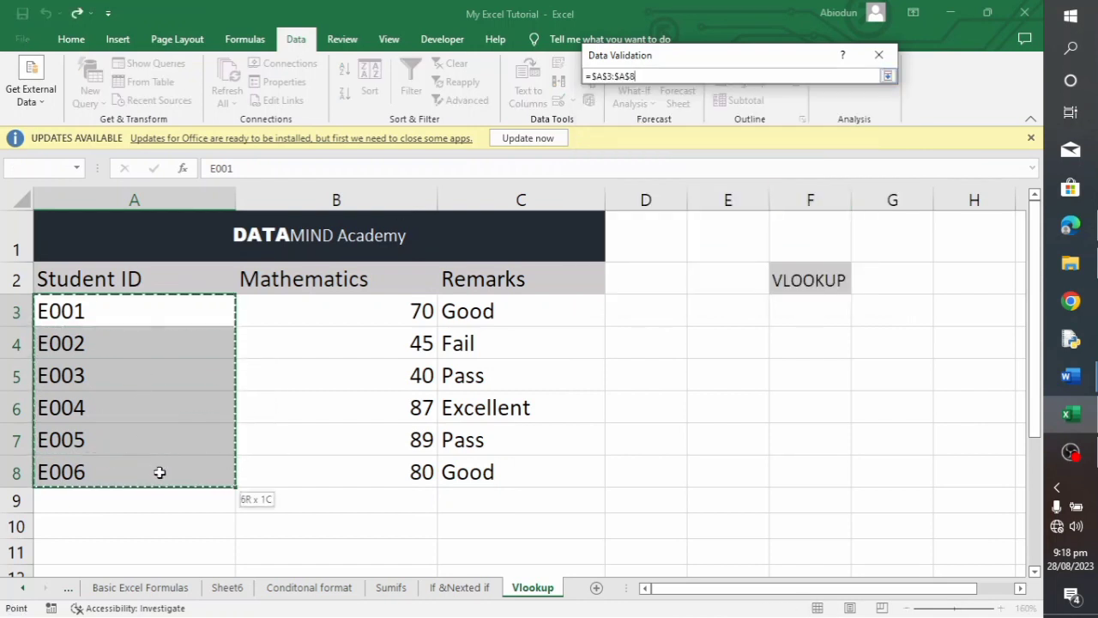
pyautogui.click(888, 76)
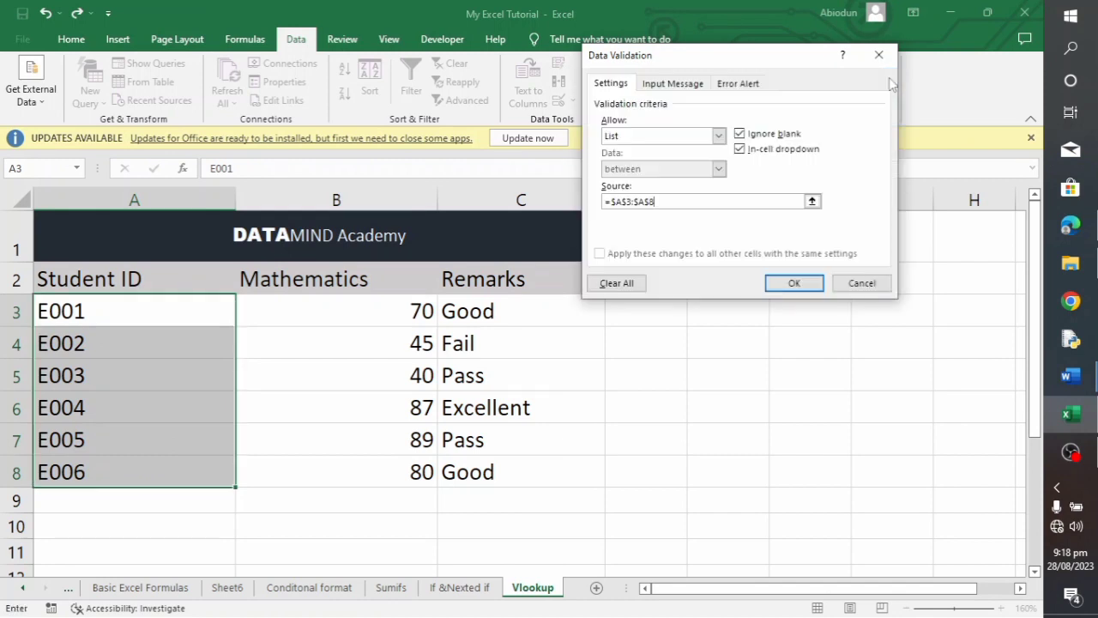
pyautogui.click(795, 289)
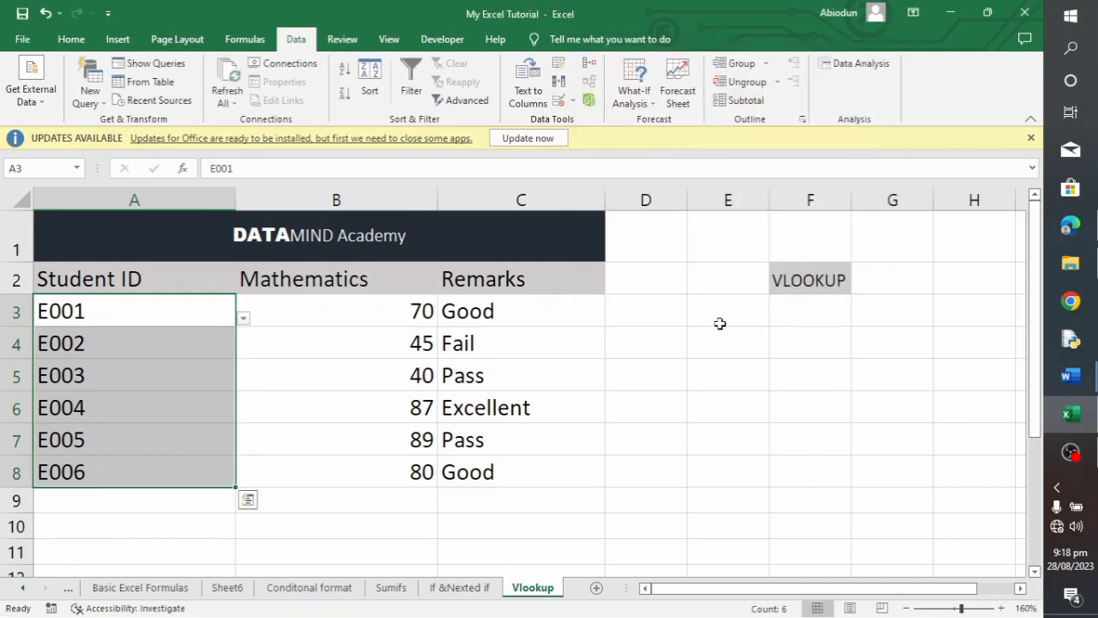
# Choose student ID E001 from the in-cell list in E3.
pyautogui.click(720, 323)
pyautogui.click(776, 318)
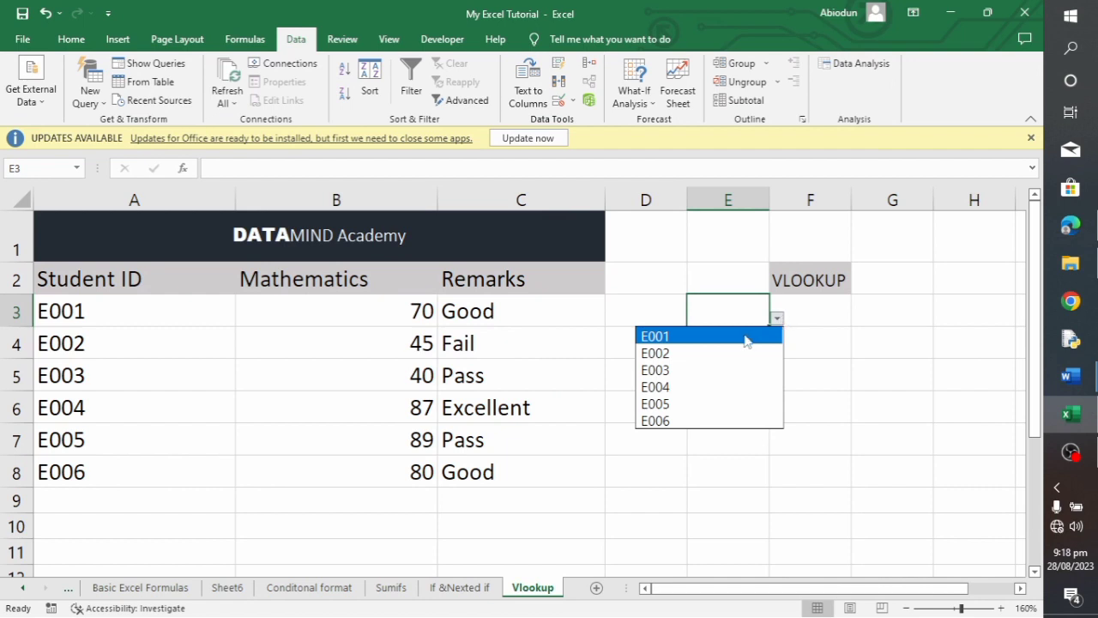
pyautogui.click(746, 338)
pyautogui.click(846, 350)
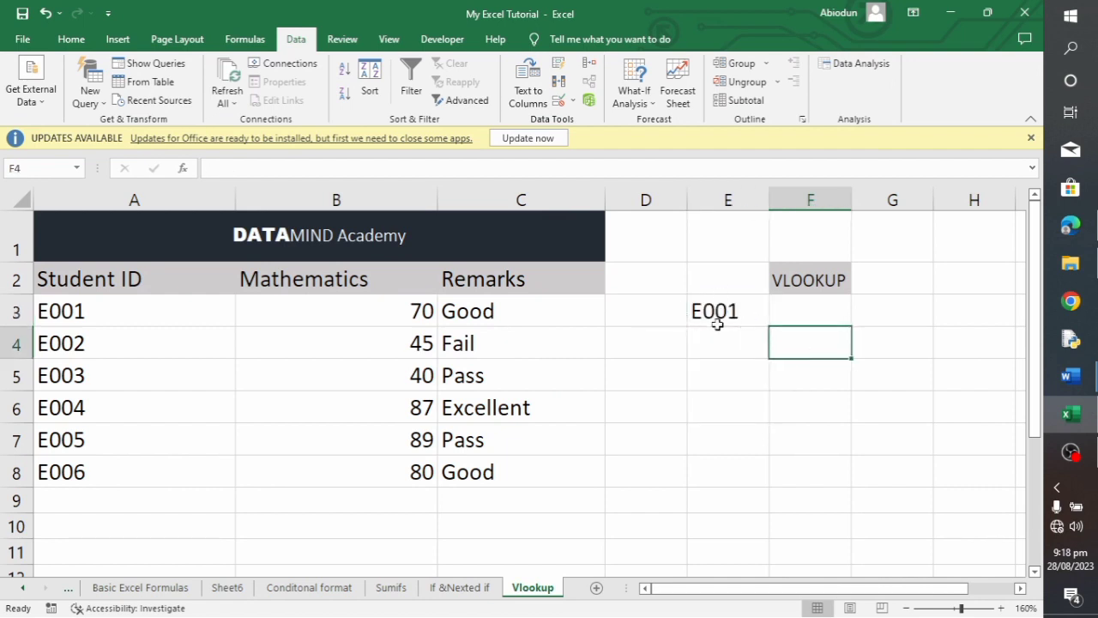
# Enter the label Remarks in cell D4.
pyautogui.click(743, 343)
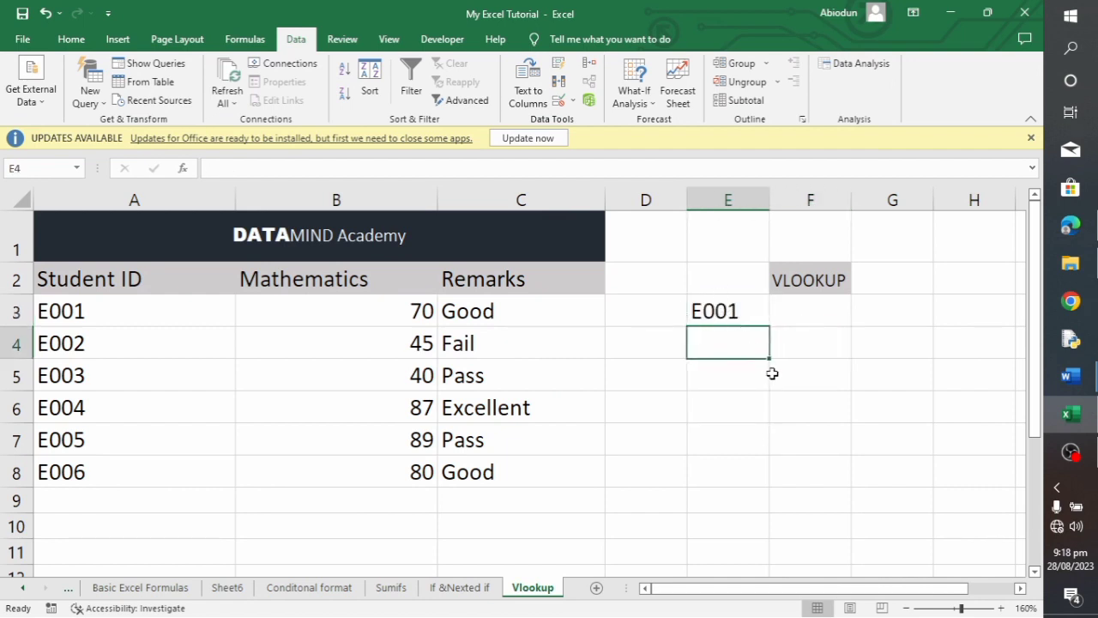
pyautogui.click(646, 340)
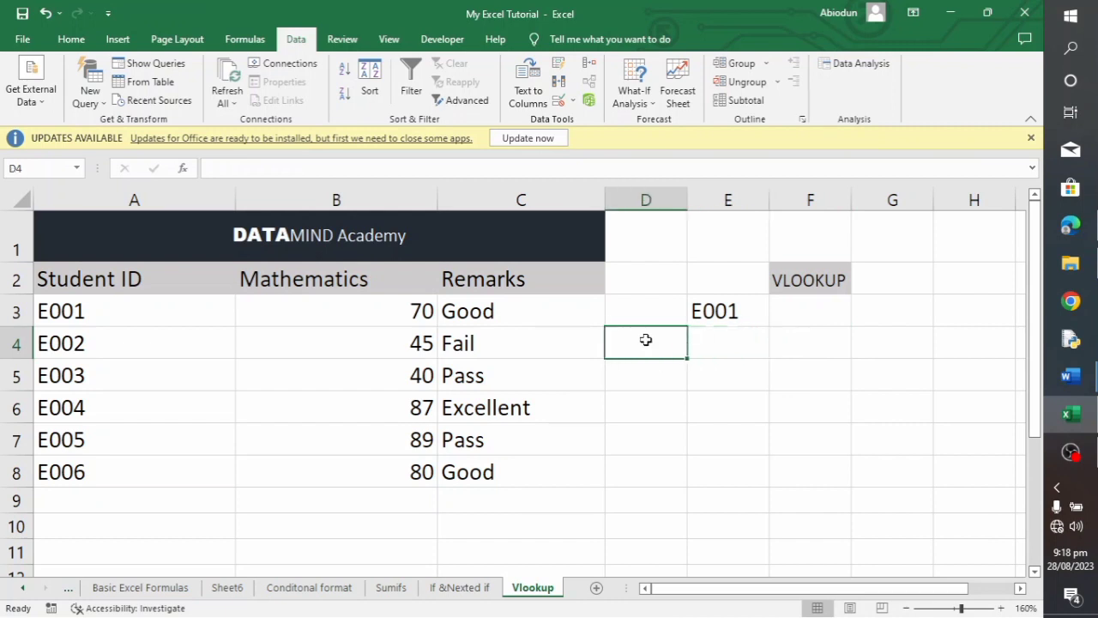
pyautogui.write('Rema')
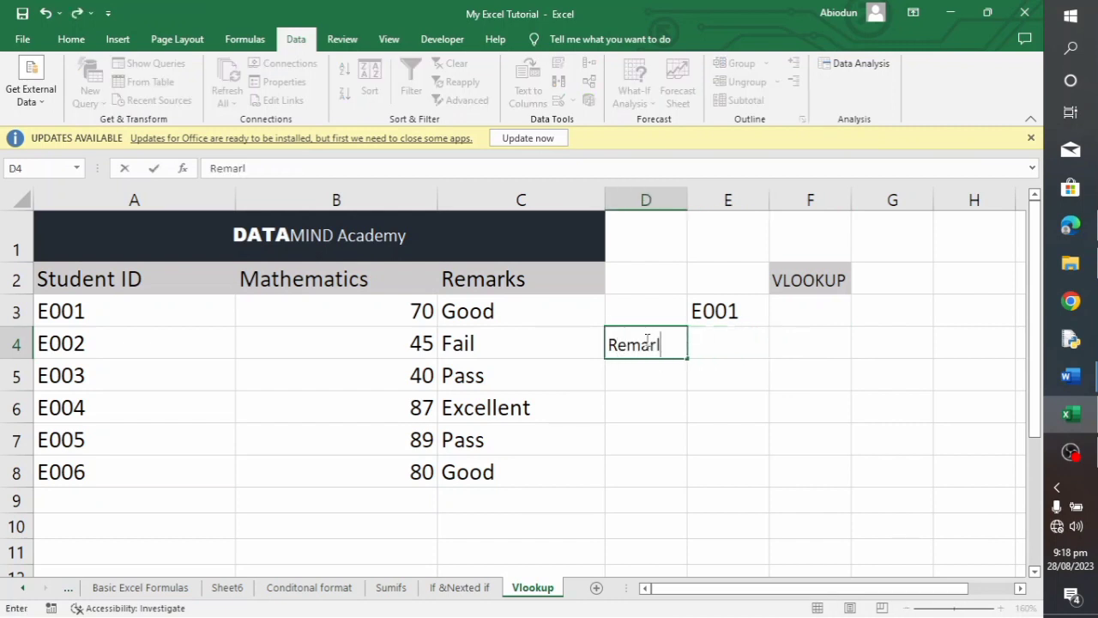
pyautogui.write('rks')
# Shade cell E4, beside the Remarks label, with a pale gold fill color.
pyautogui.click(702, 341)
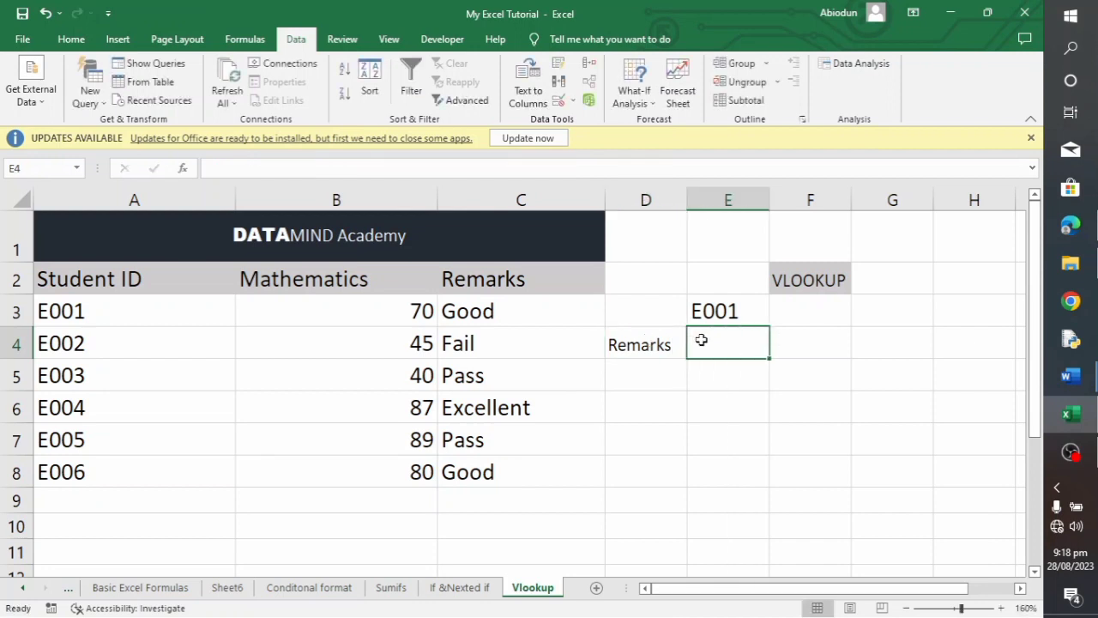
pyautogui.click(89, 41)
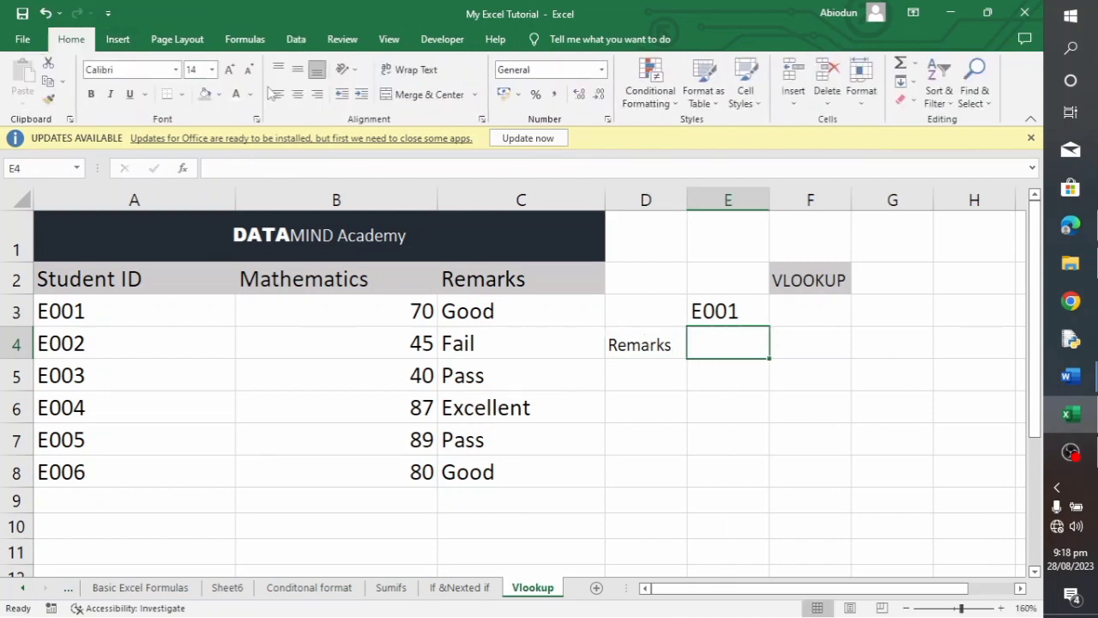
pyautogui.click(218, 98)
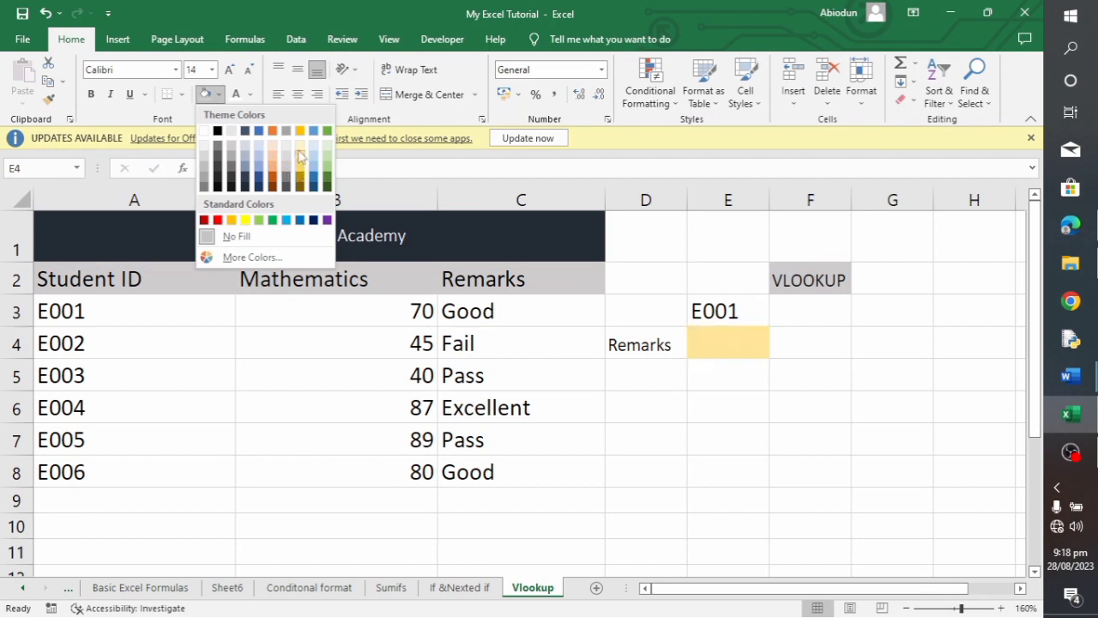
pyautogui.click(302, 153)
pyautogui.click(897, 396)
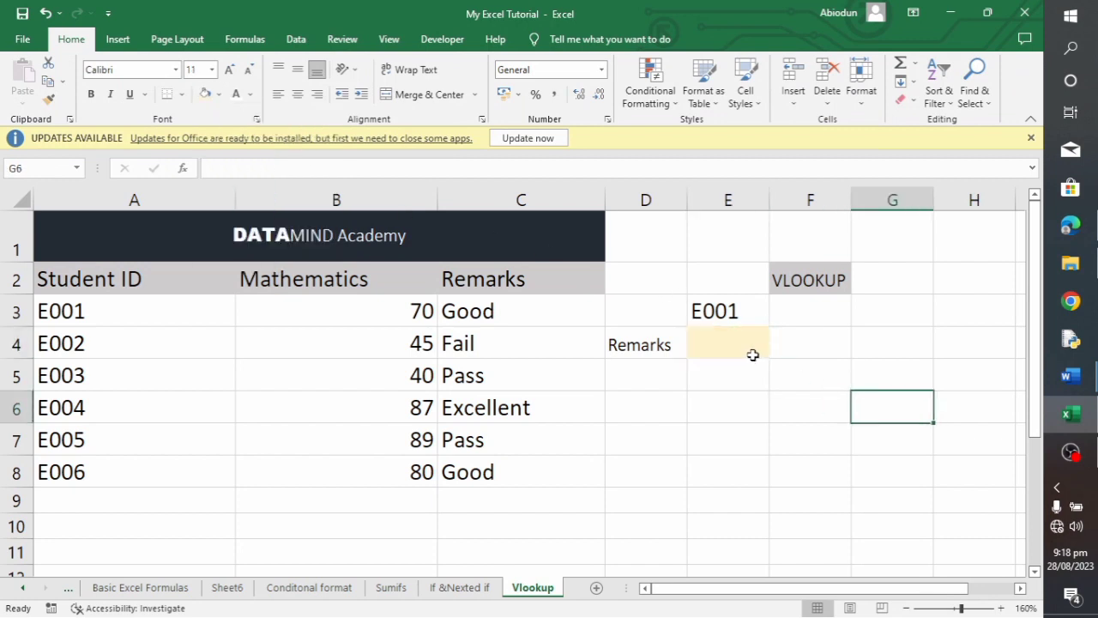
# Enter =VLOOKUP(E3,'If &Nexted if'!A3:G8,7,0) in E4 to return the remark for the student ID in E3.
pyautogui.click(734, 337)
pyautogui.write('=')
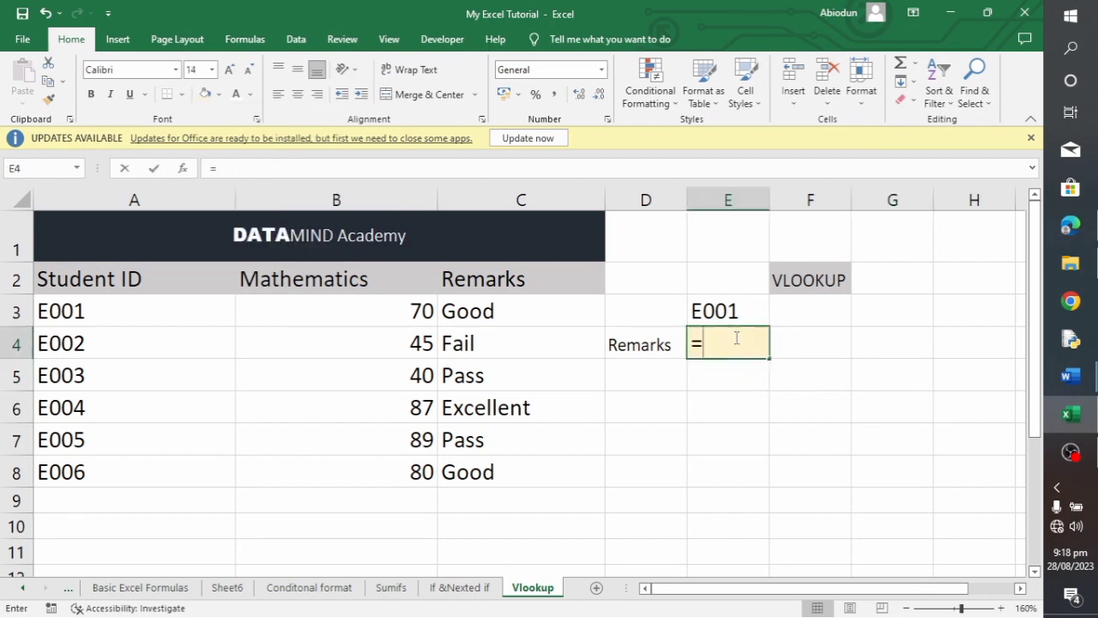
pyautogui.write('VLOO')
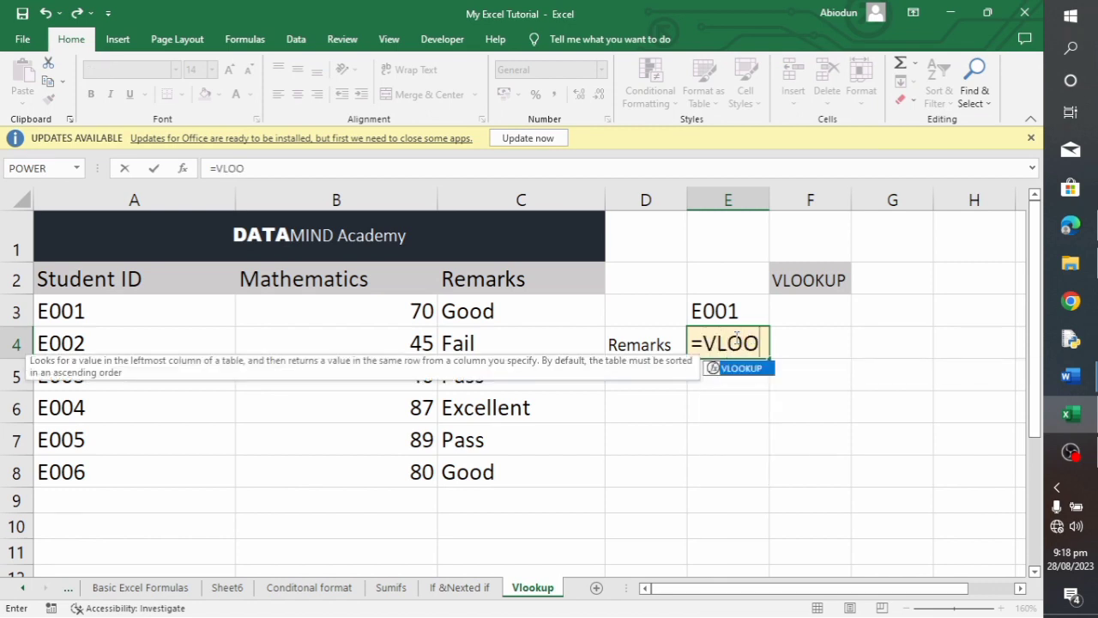
pyautogui.write('KUP(')
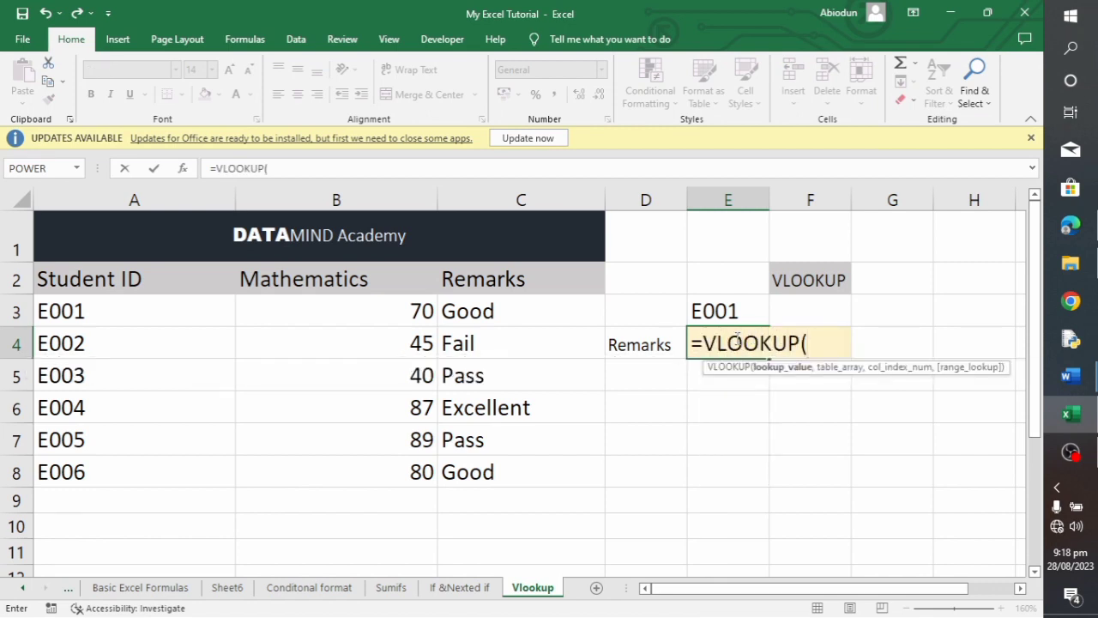
pyautogui.click(714, 314)
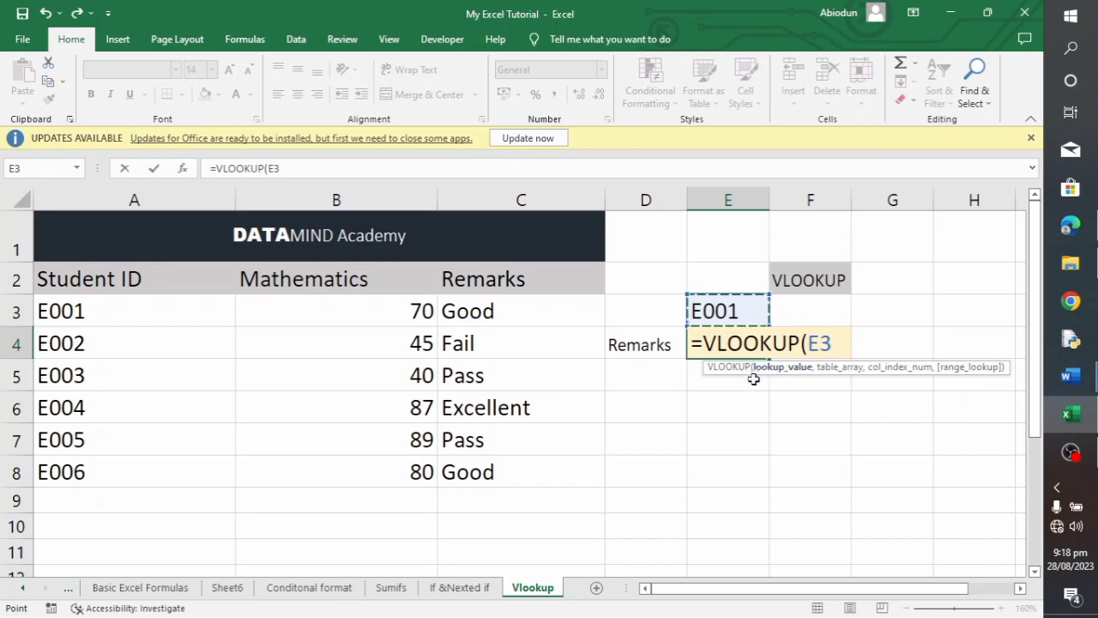
pyautogui.write(',')
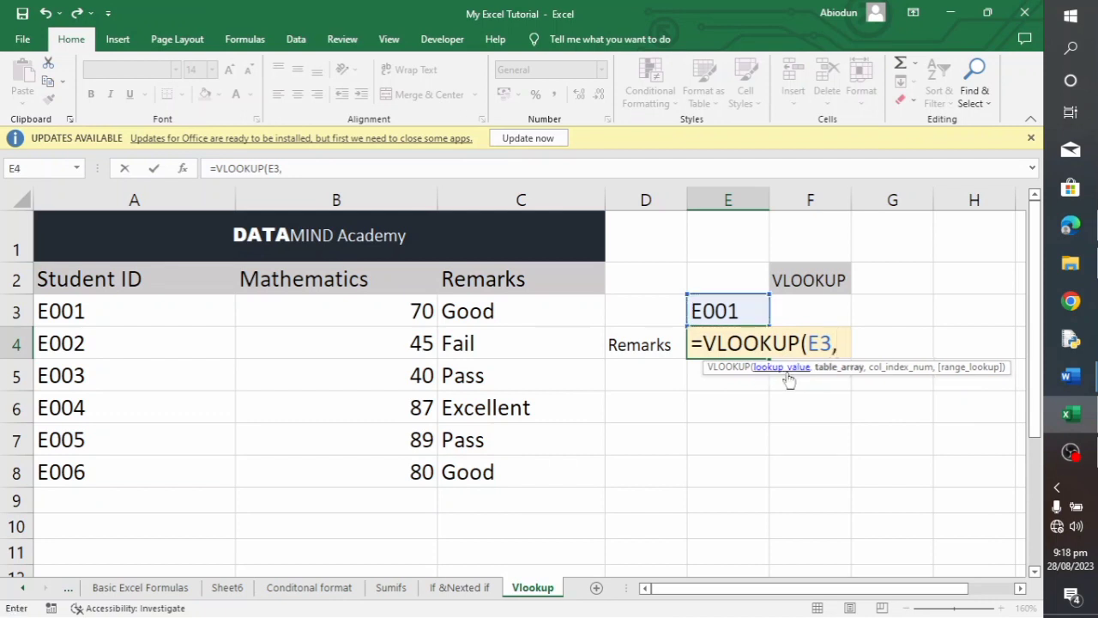
pyautogui.click(459, 587)
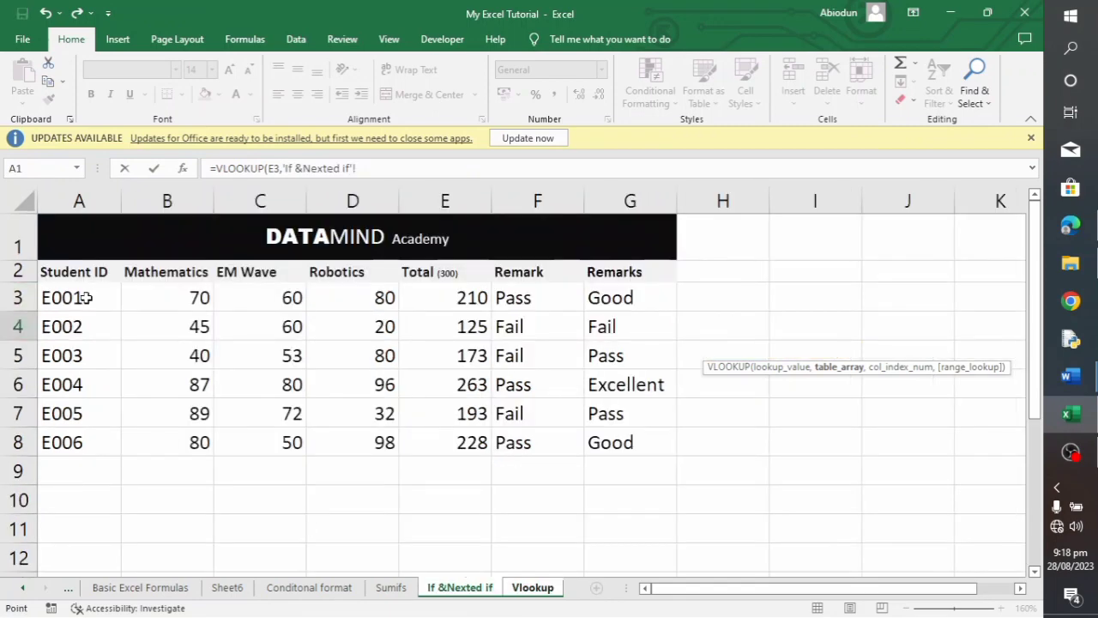
pyautogui.moveTo(86, 296); pyautogui.dragTo(624, 423)
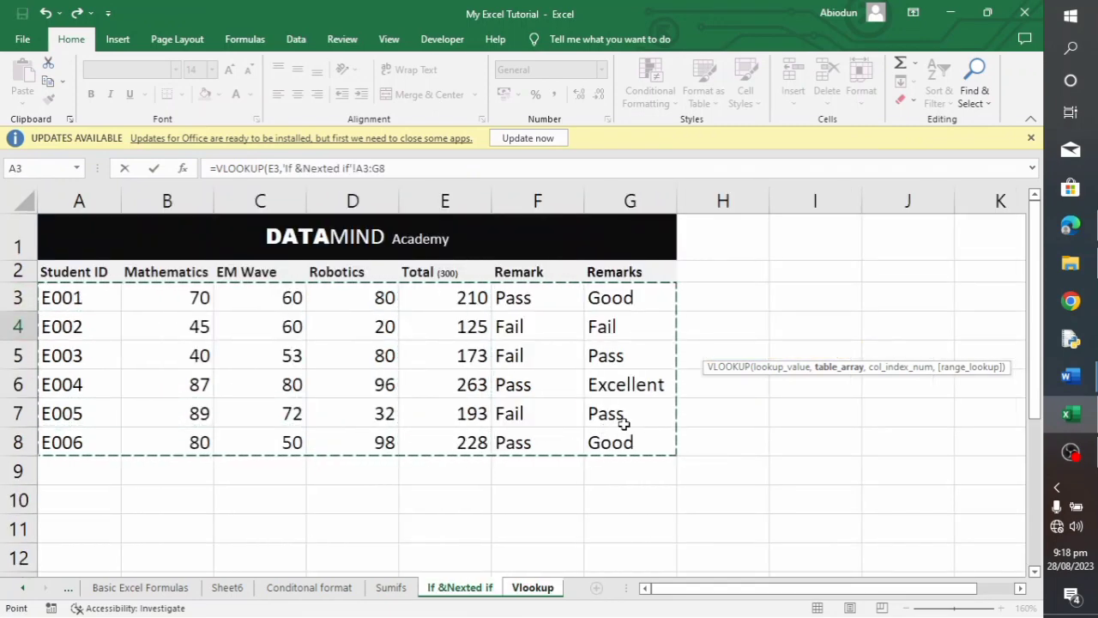
pyautogui.write(',7,')
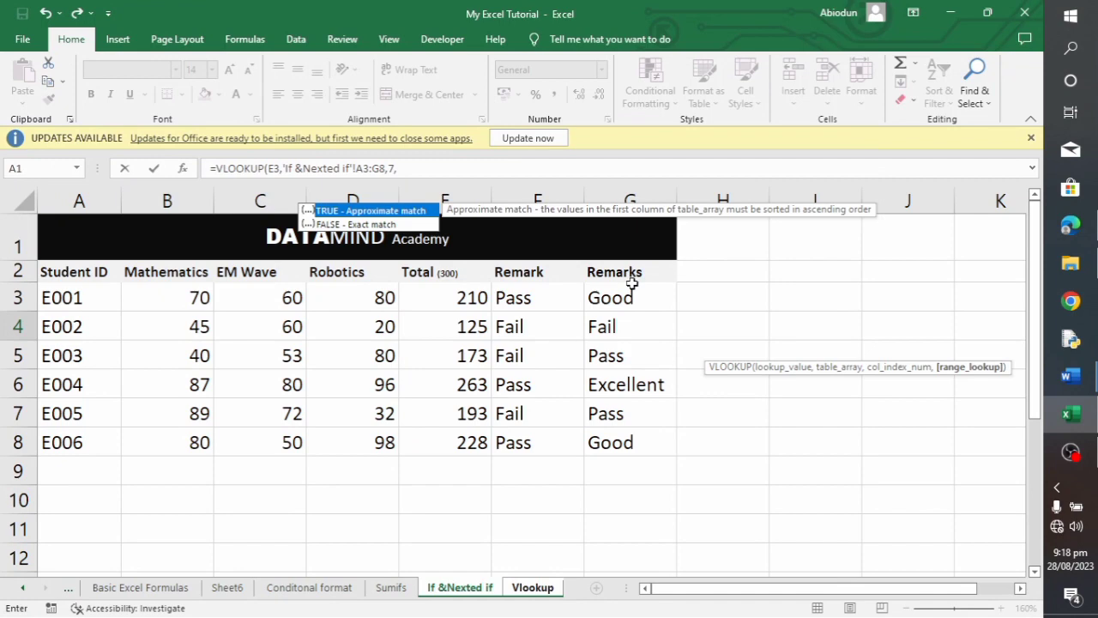
pyautogui.write('0)')
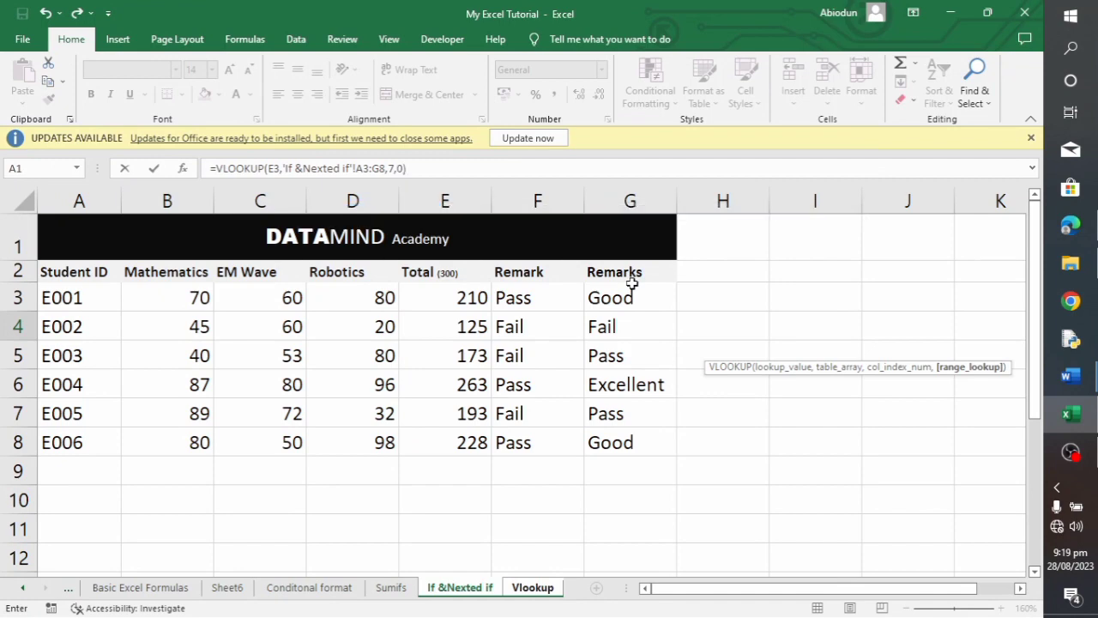
pyautogui.press('Return')
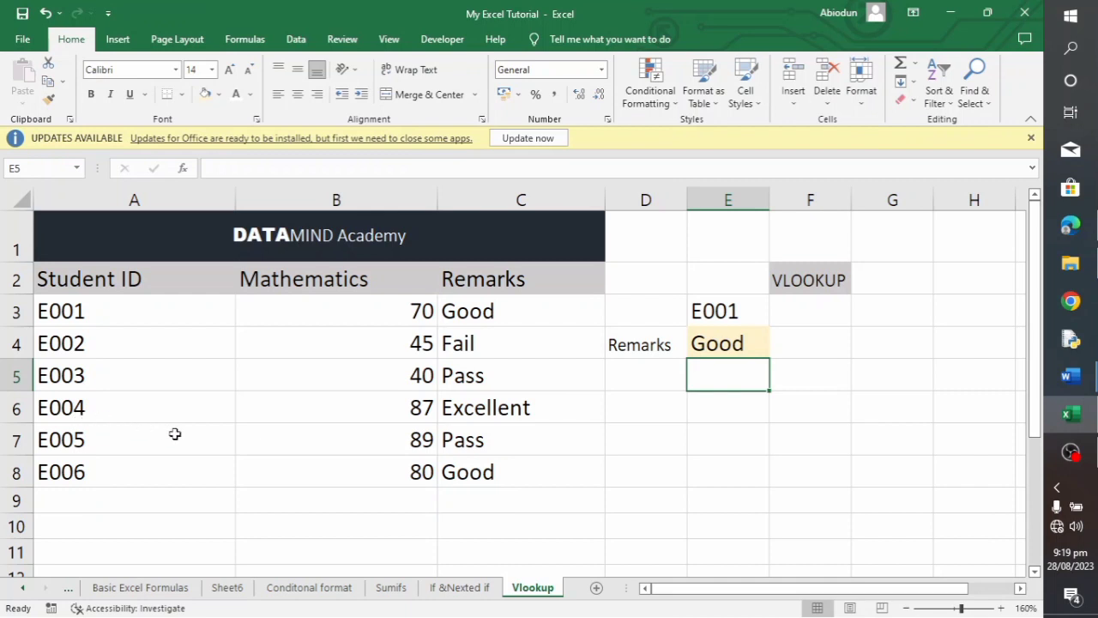
# Choose student ID E004 from the in-cell list in E3 and widen column E to fit the returned remark.
pyautogui.click(740, 301)
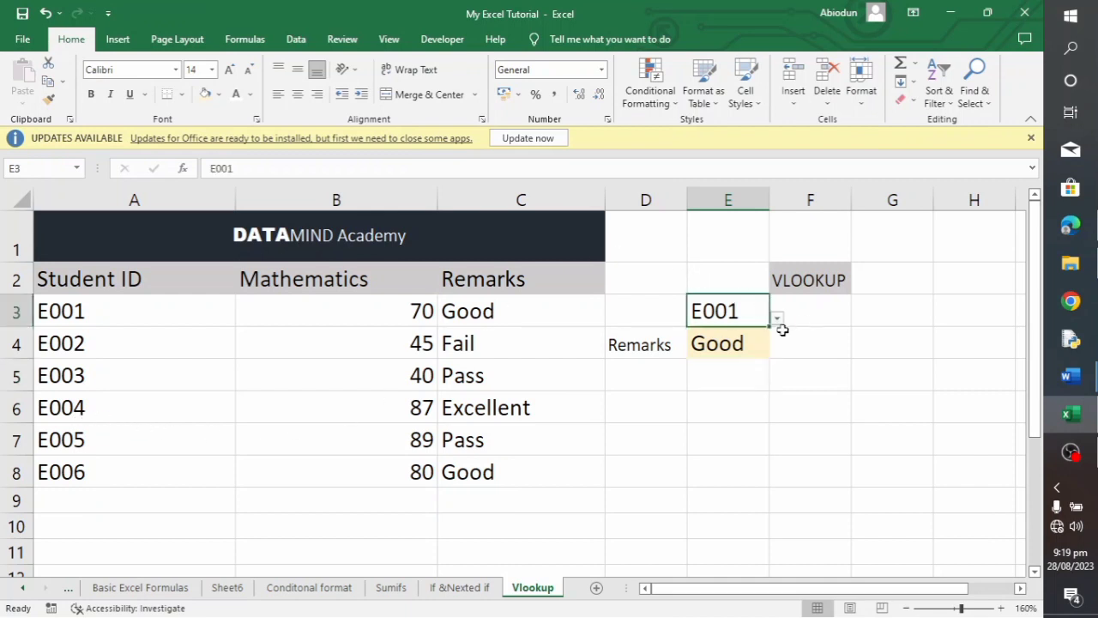
pyautogui.click(778, 319)
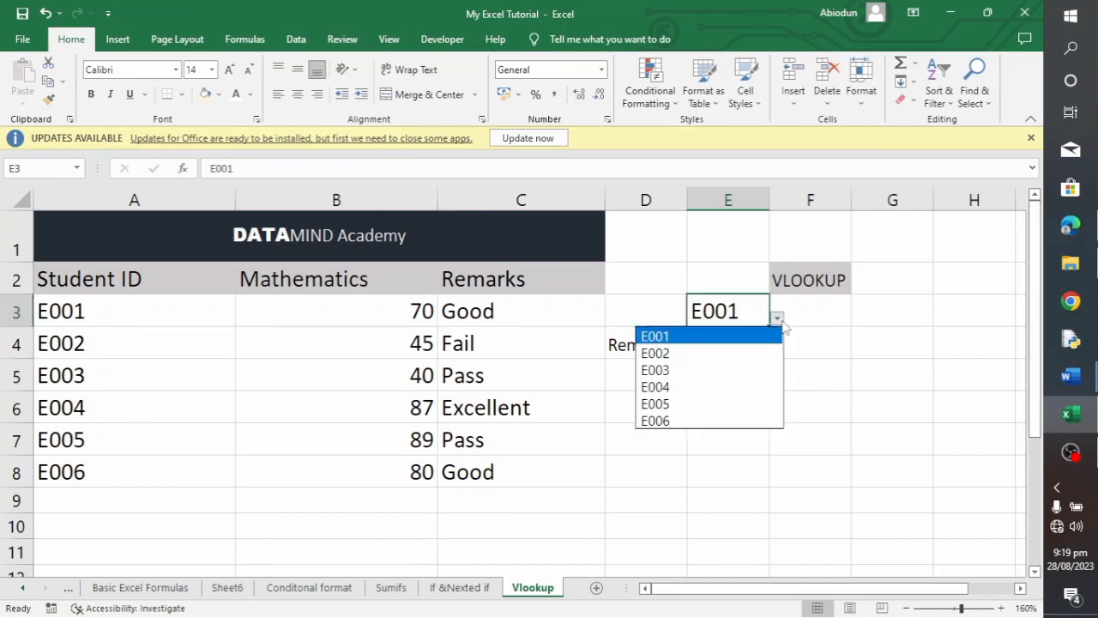
pyautogui.click(698, 387)
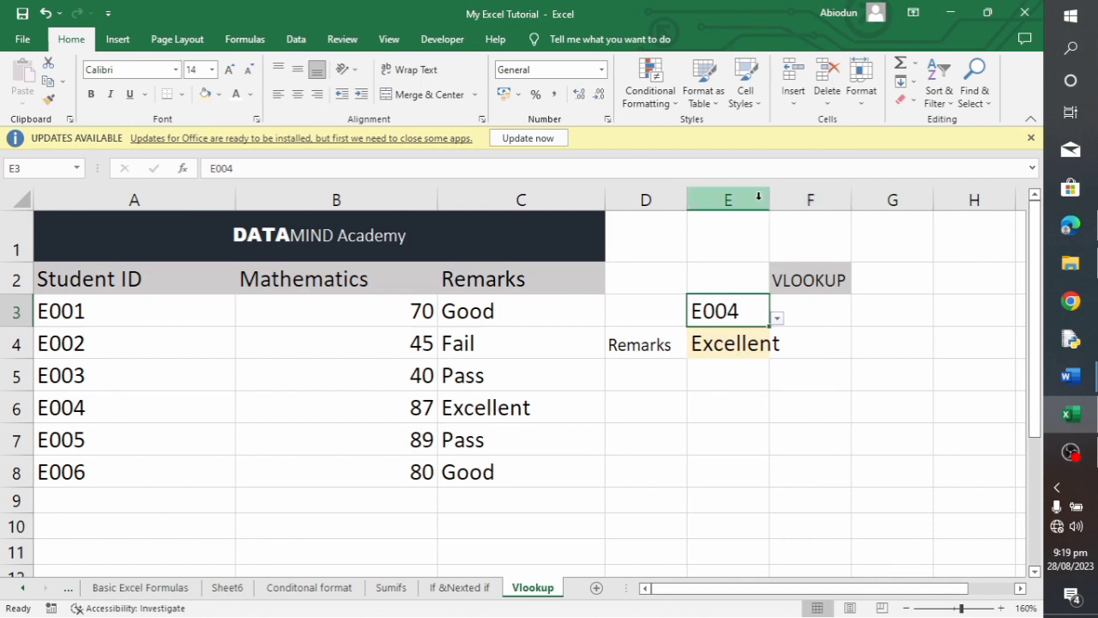
pyautogui.moveTo(769, 196); pyautogui.dragTo(803, 196)
pyautogui.click(782, 429)
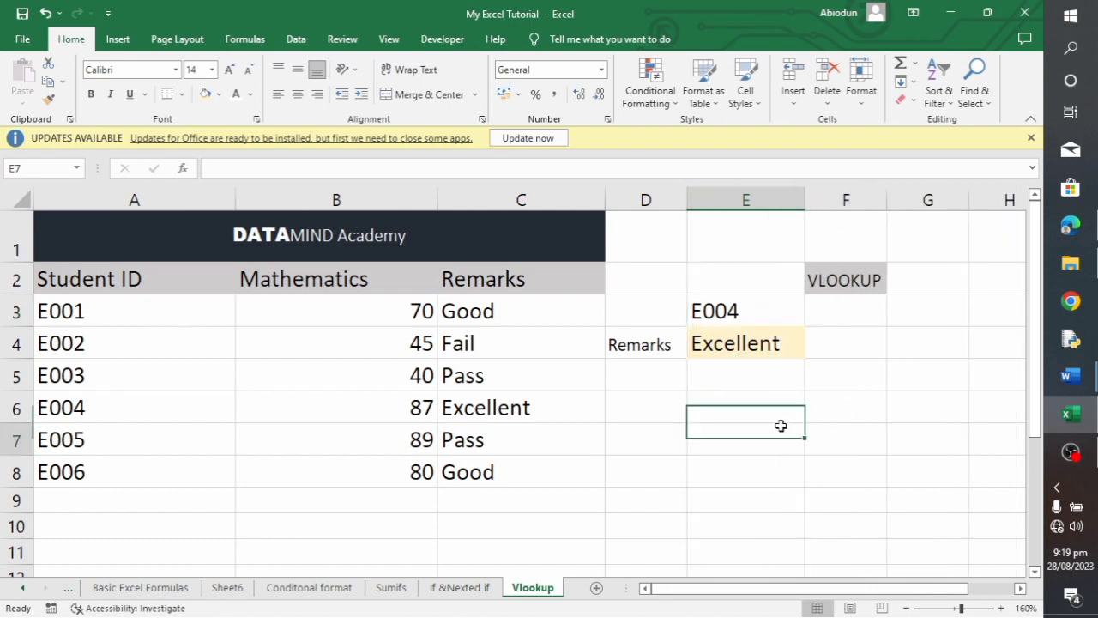